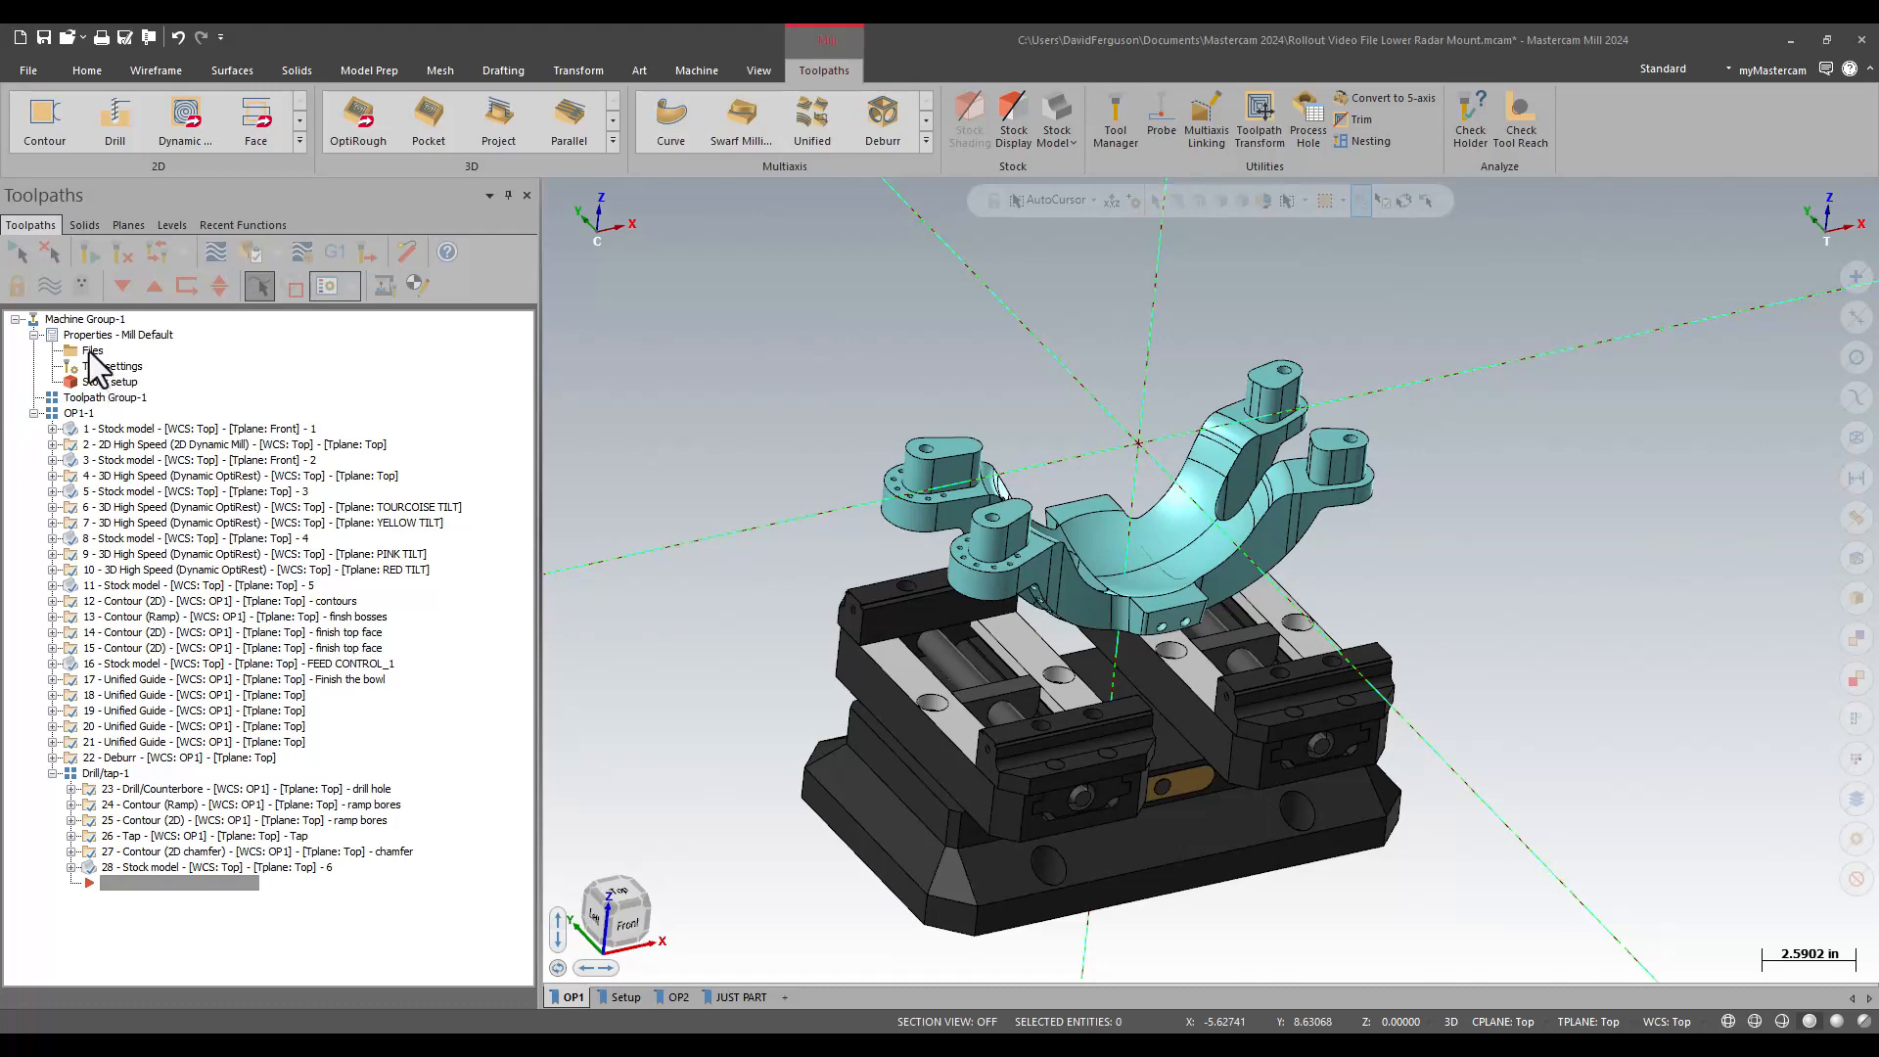
Step: Open the machine group setup and assign the turquoise radar mount solid as the master model
left_click(91, 351)
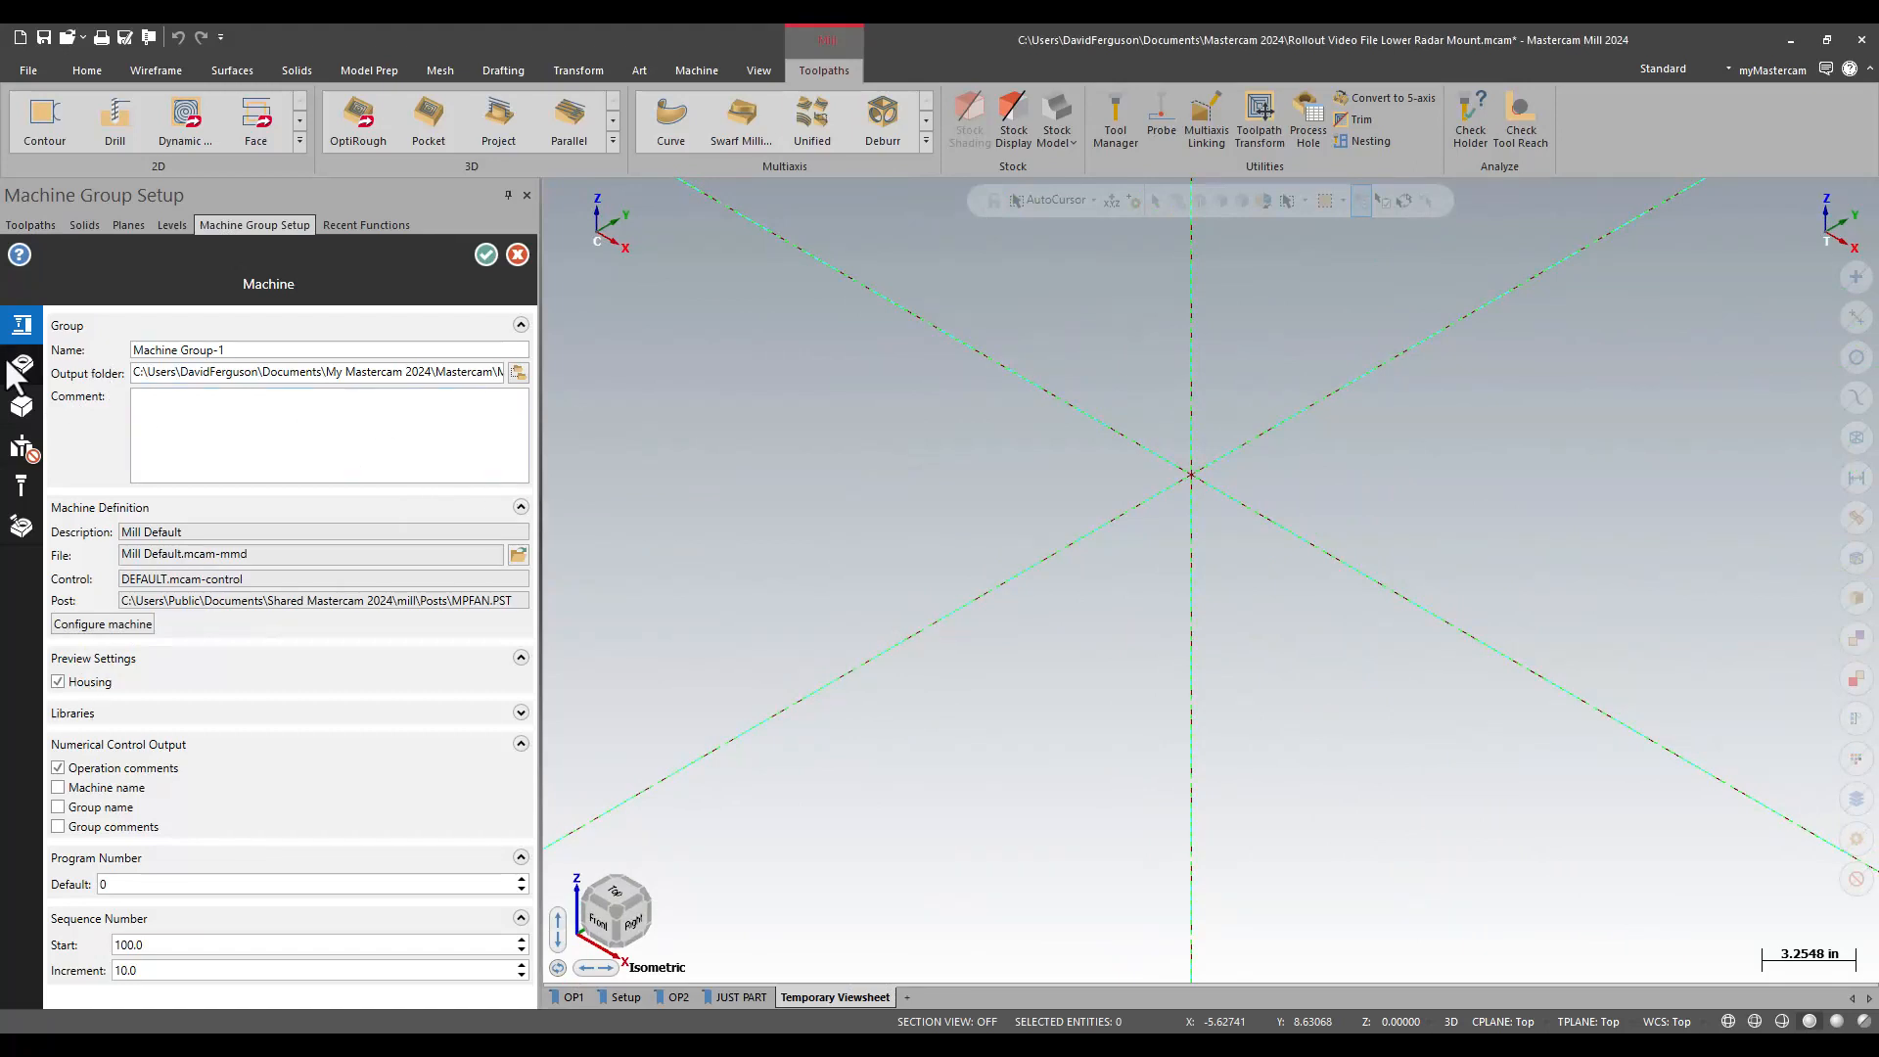
mouse_move(12, 333)
mouse_move(21, 367)
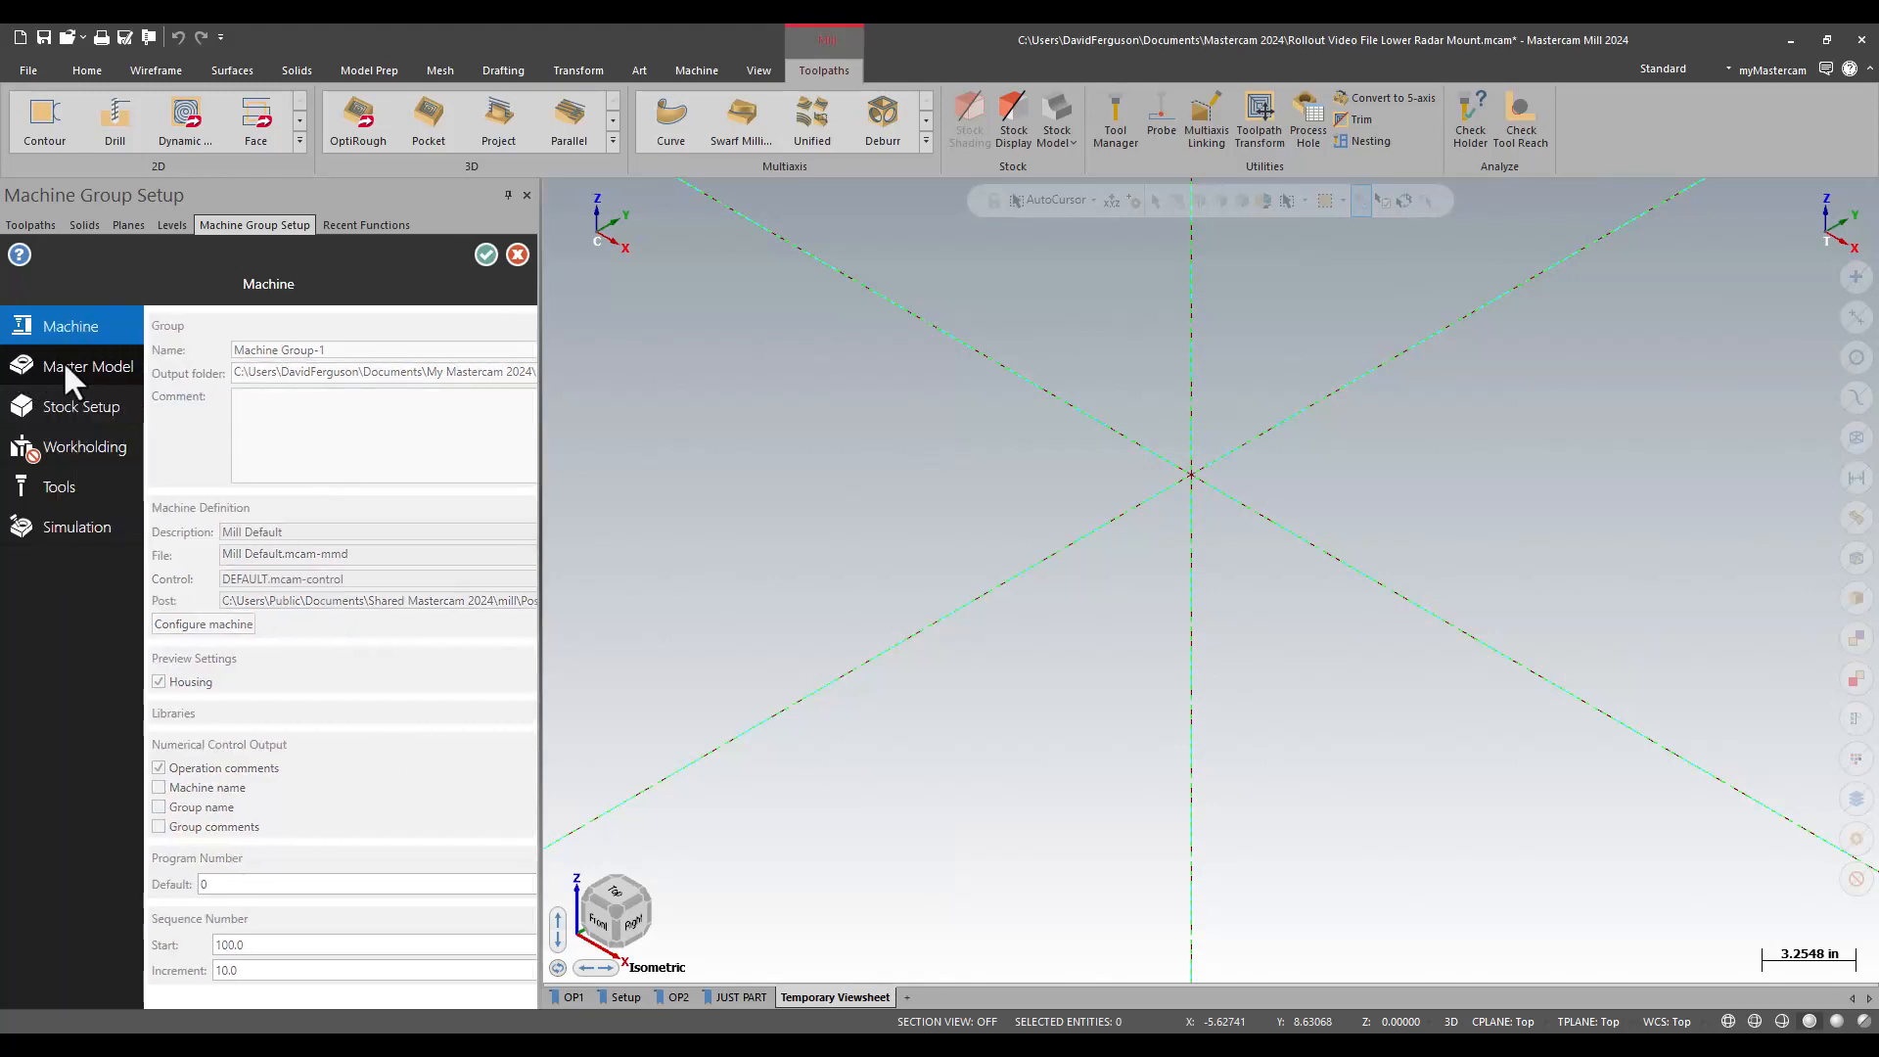
left_click(64, 367)
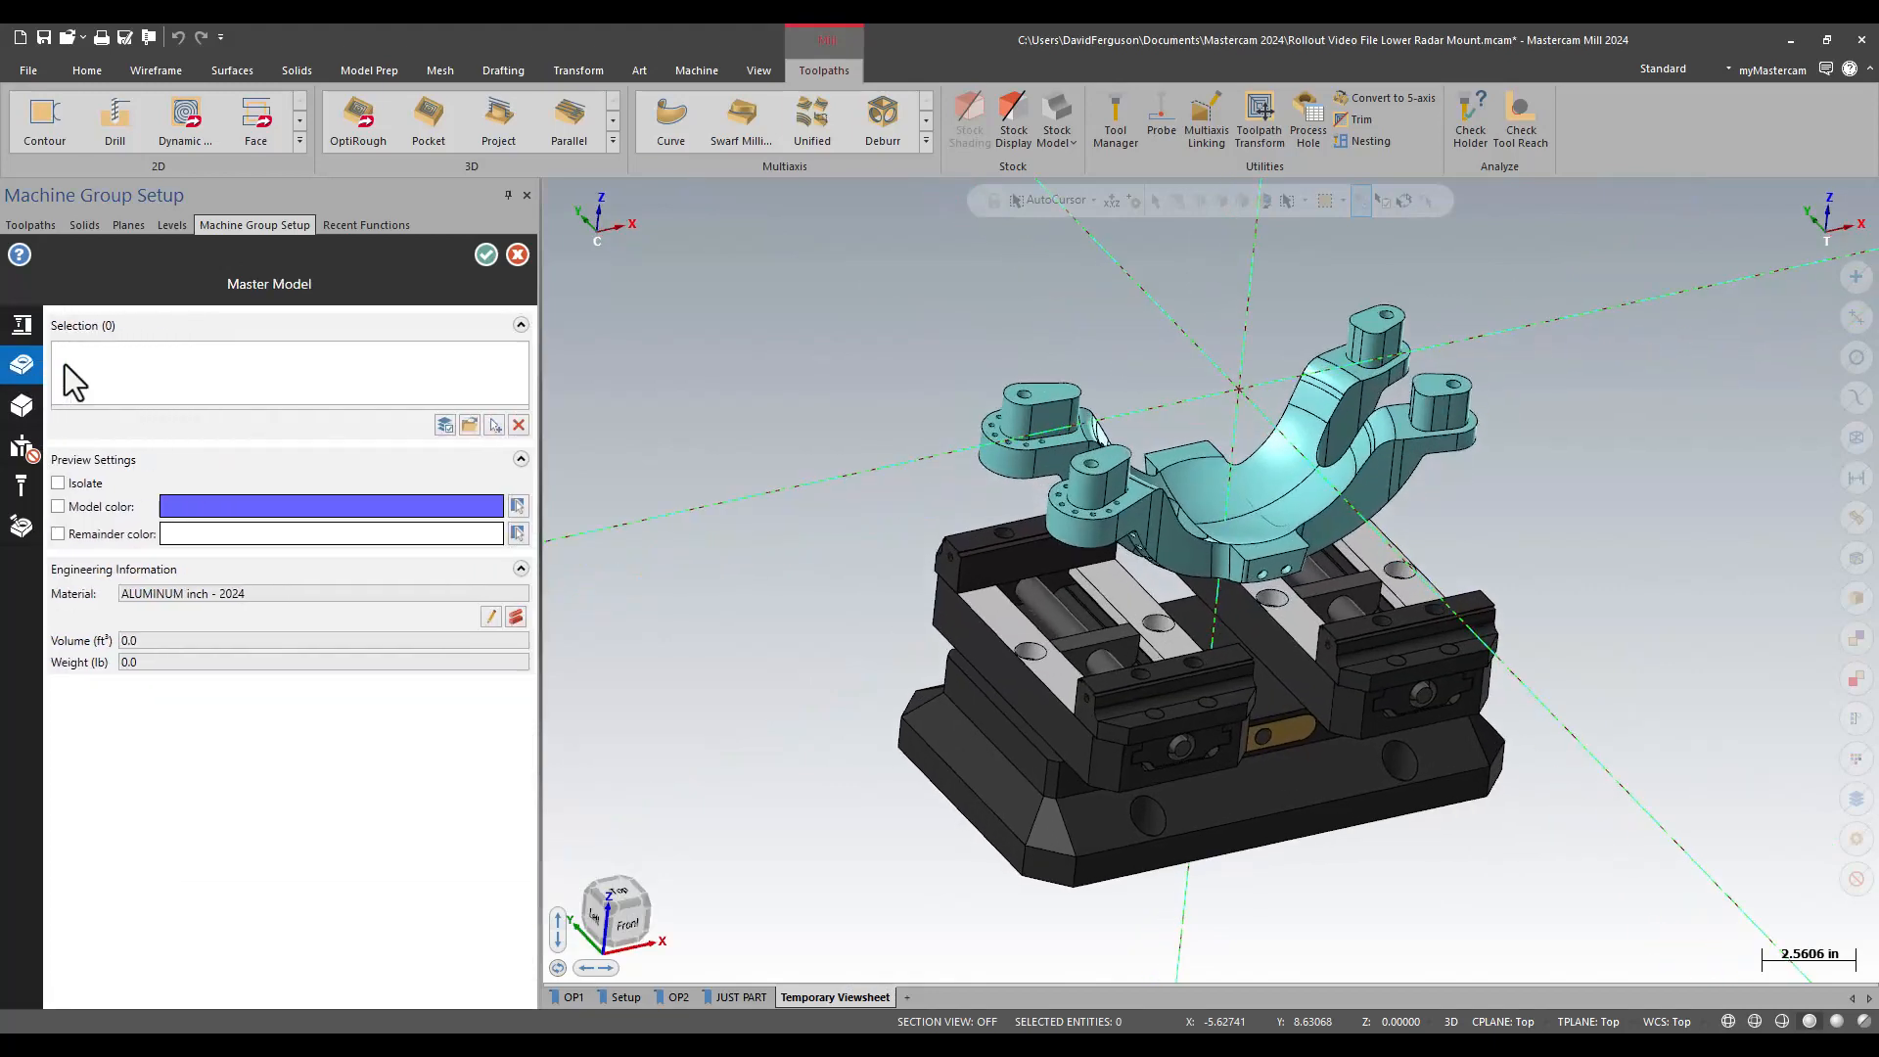
left_click(491, 428)
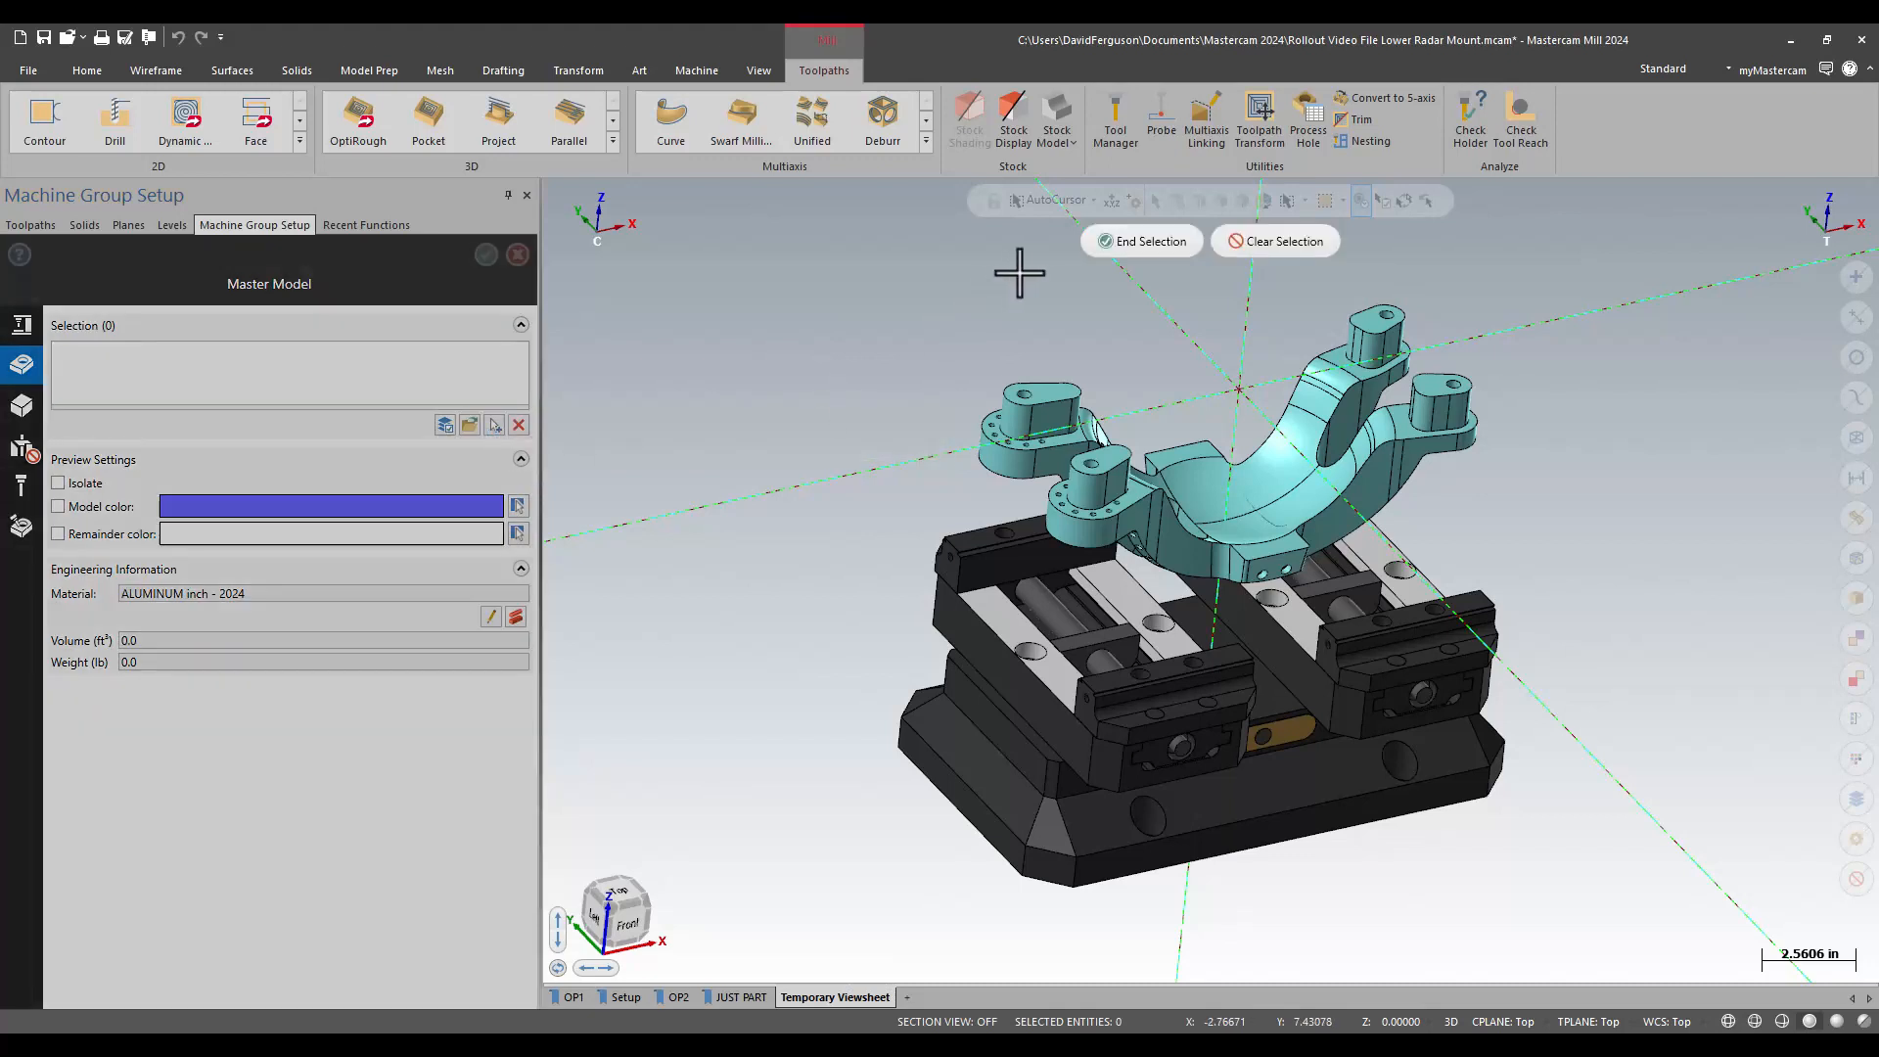
left_click(1204, 507)
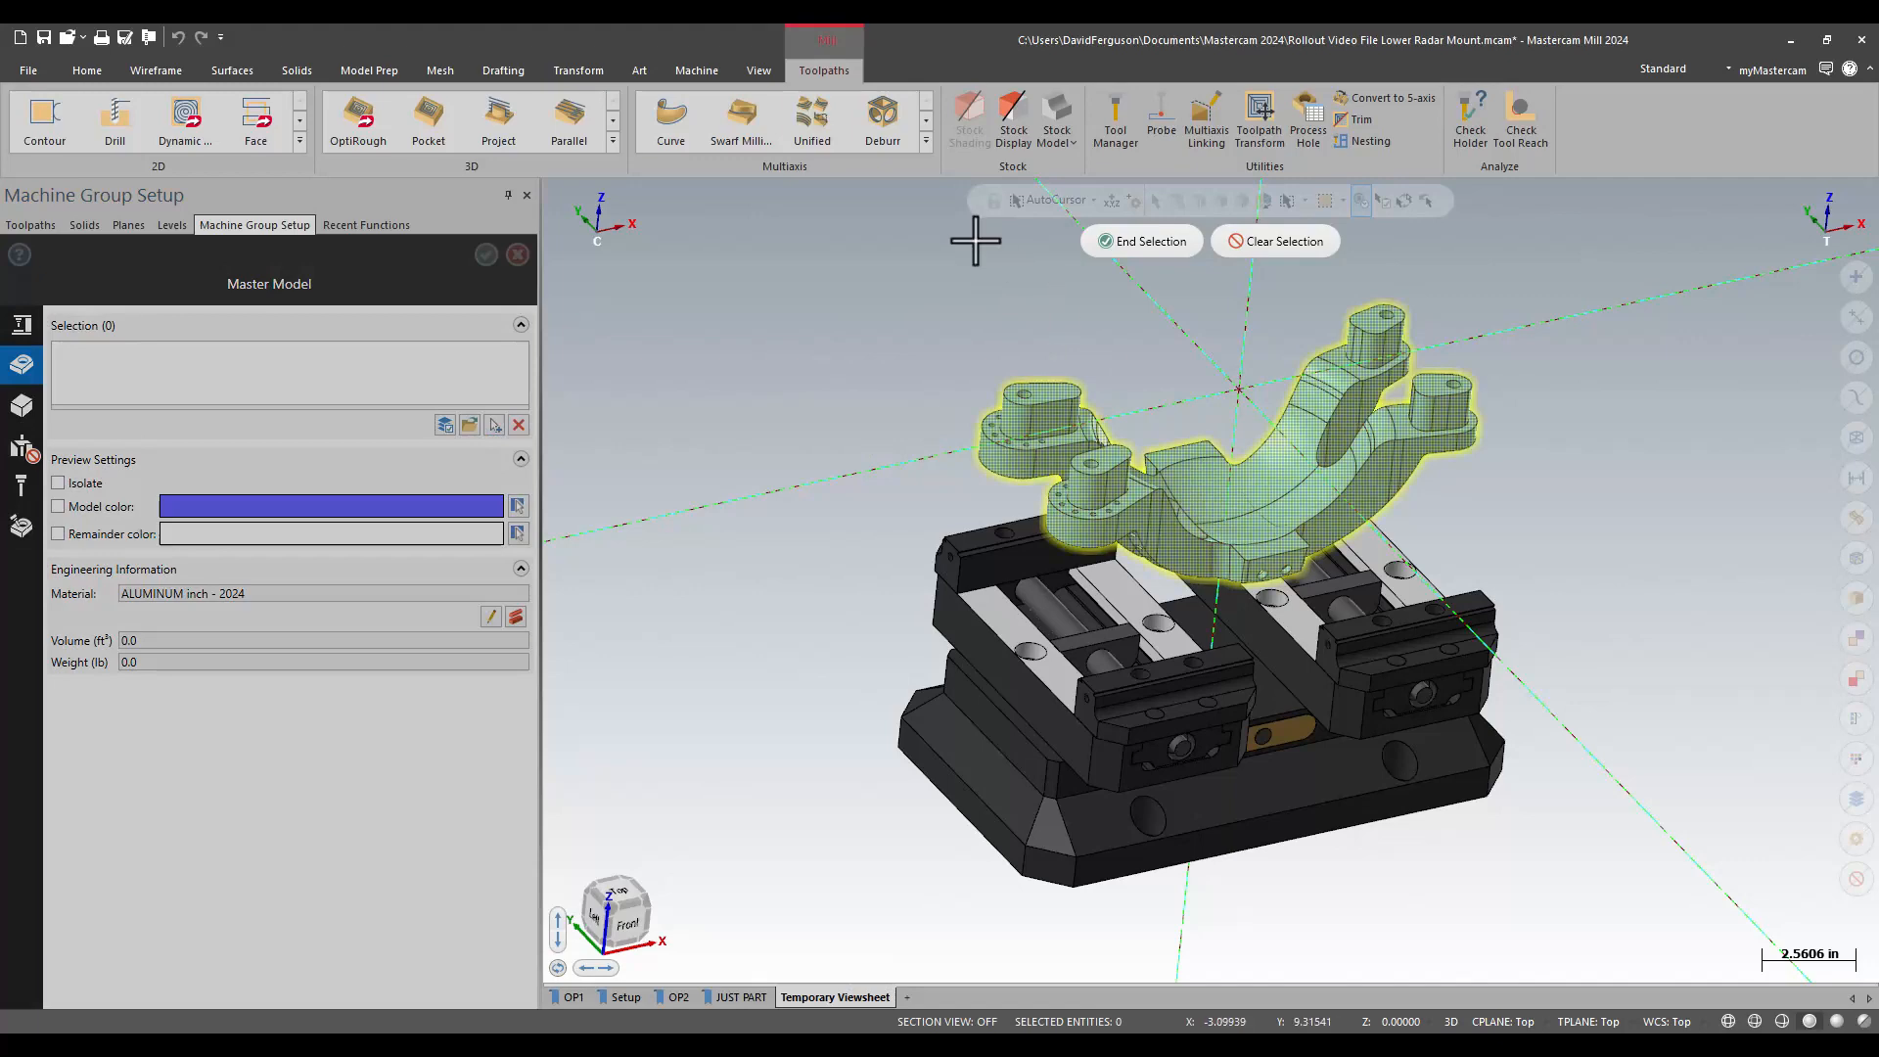
left_click(1136, 242)
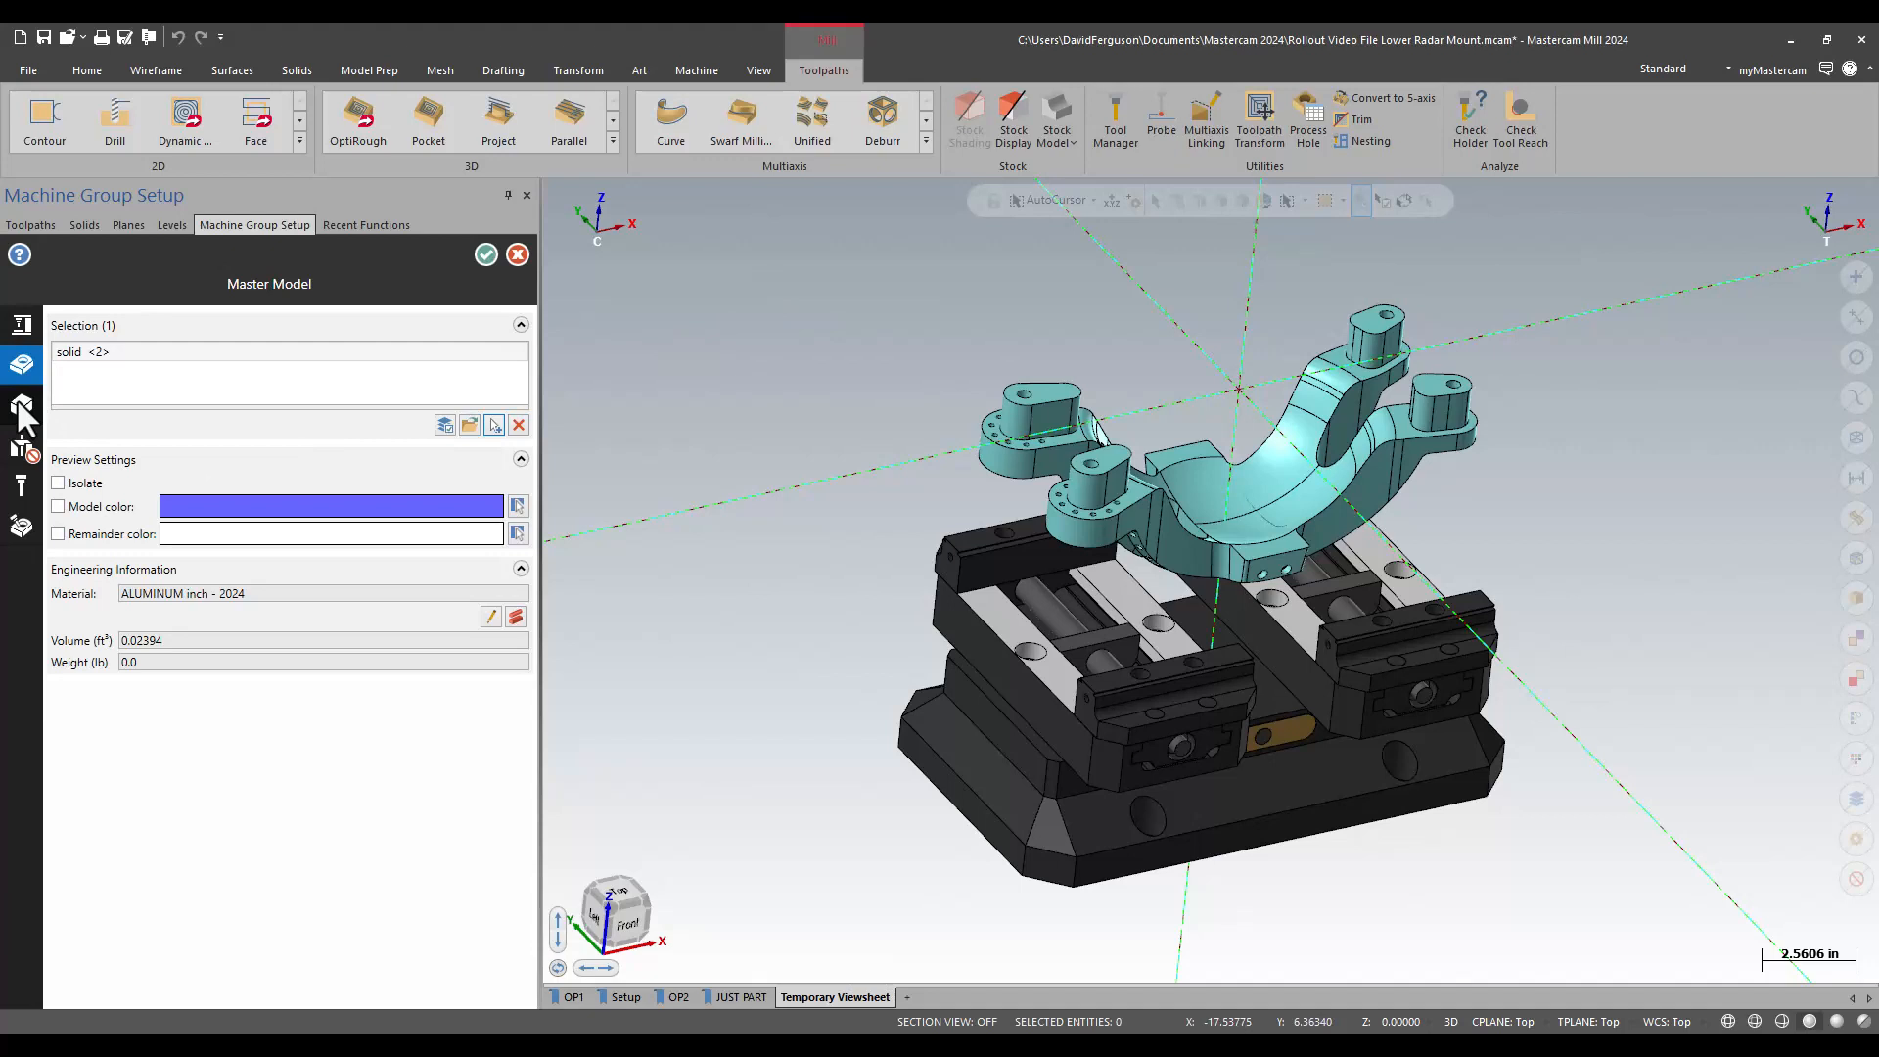
Step: In the stock setup, show the STOCK level and select its solid block as the stock model
left_click(74, 402)
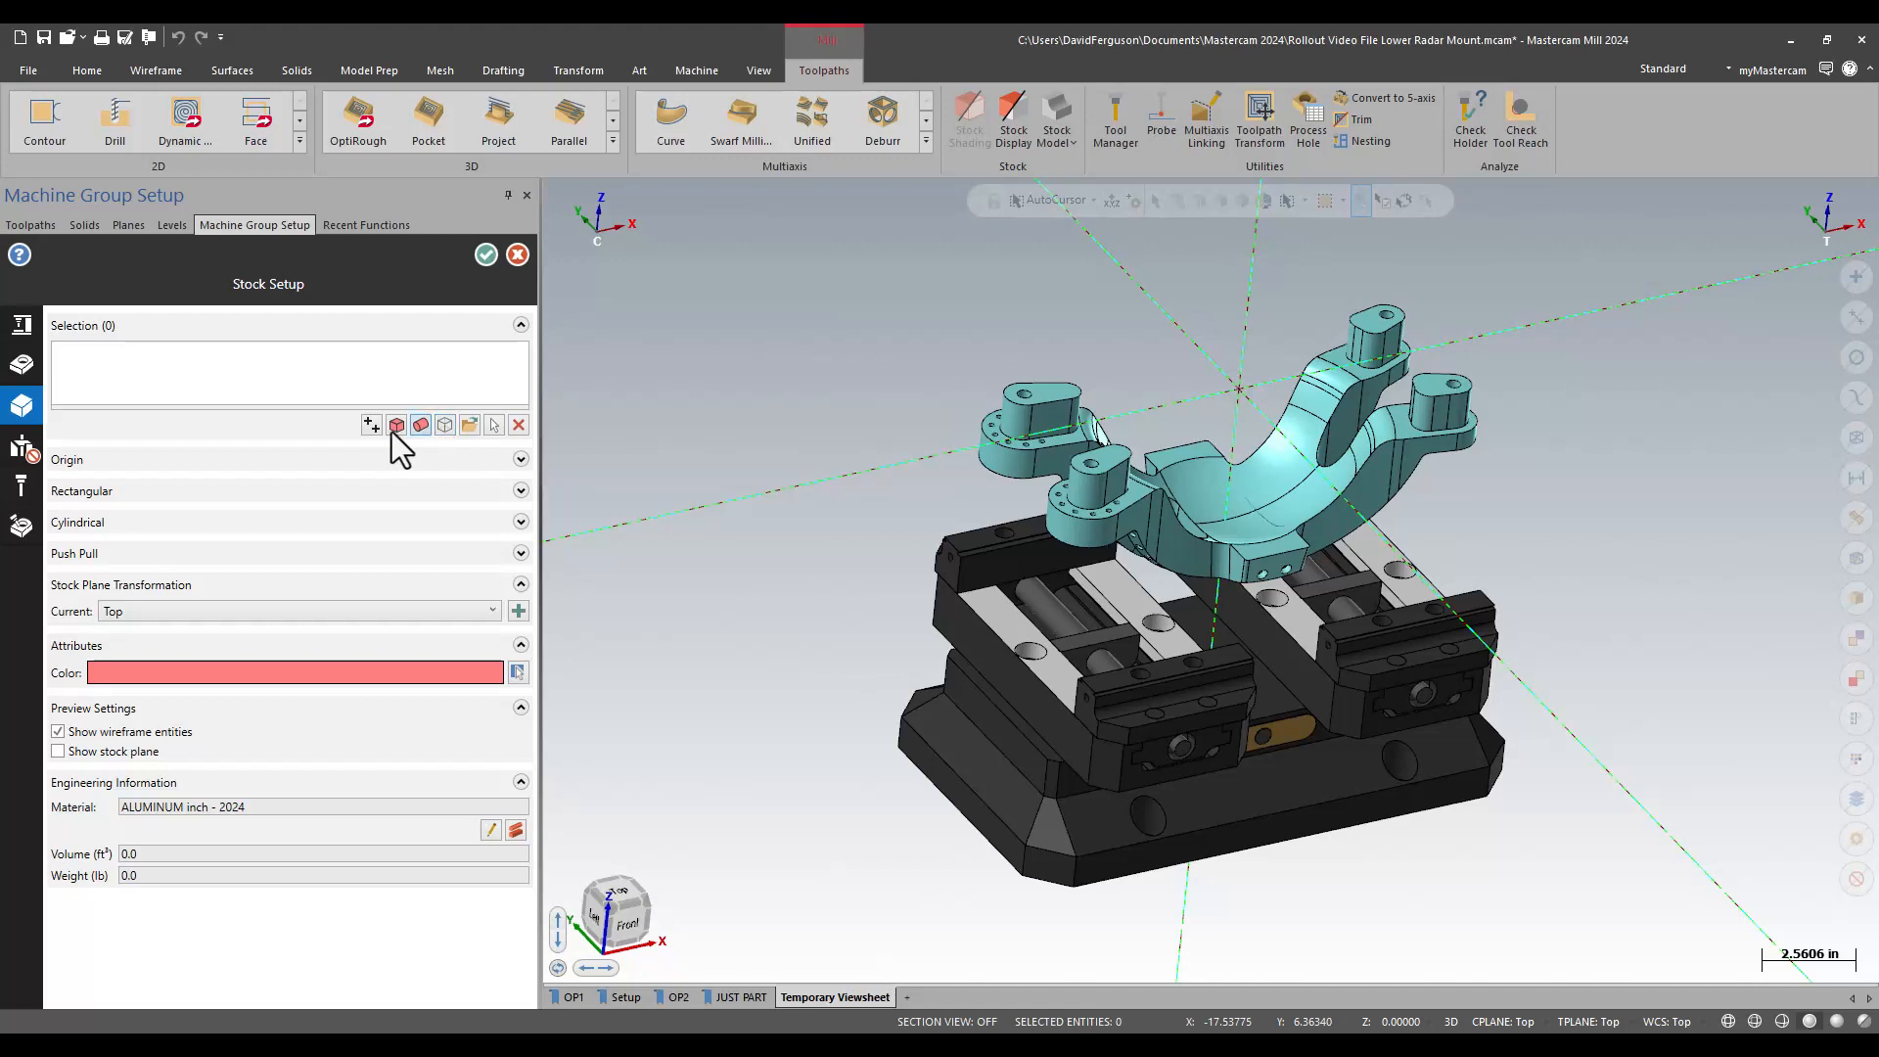
left_click(494, 425)
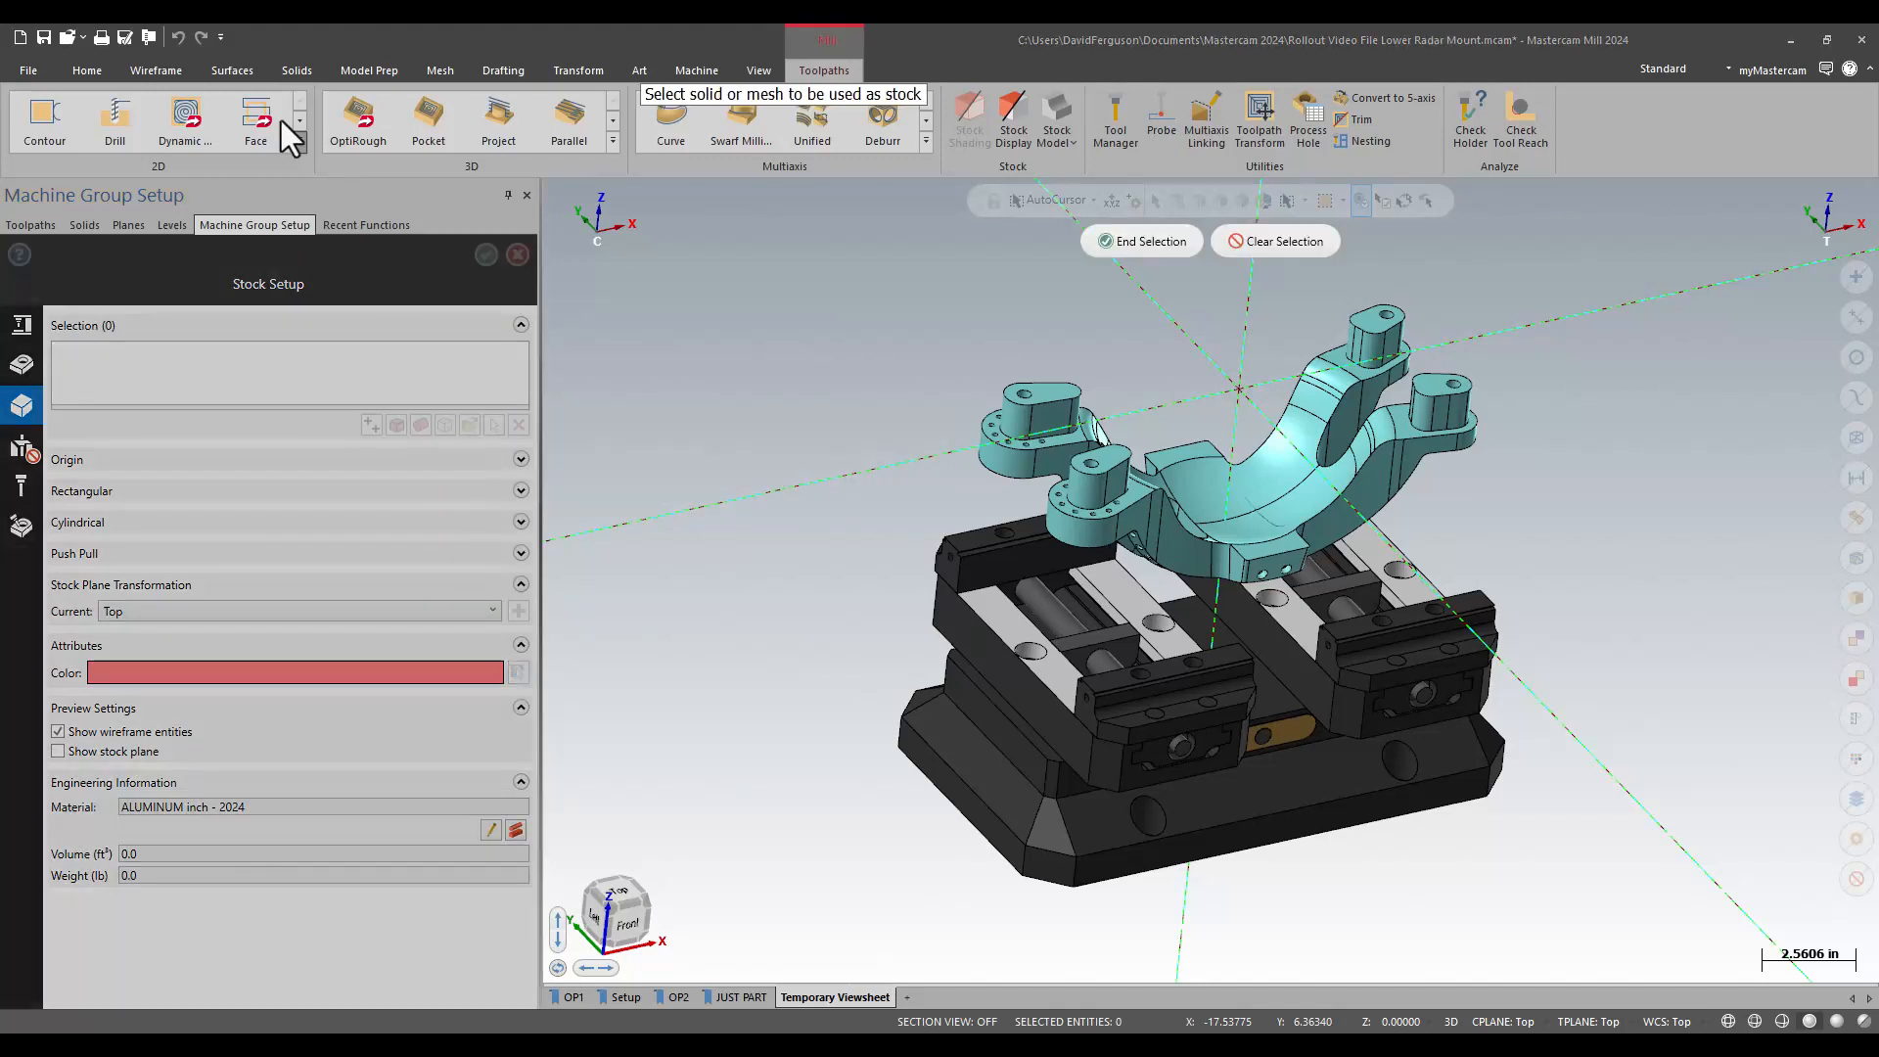
left_click(168, 226)
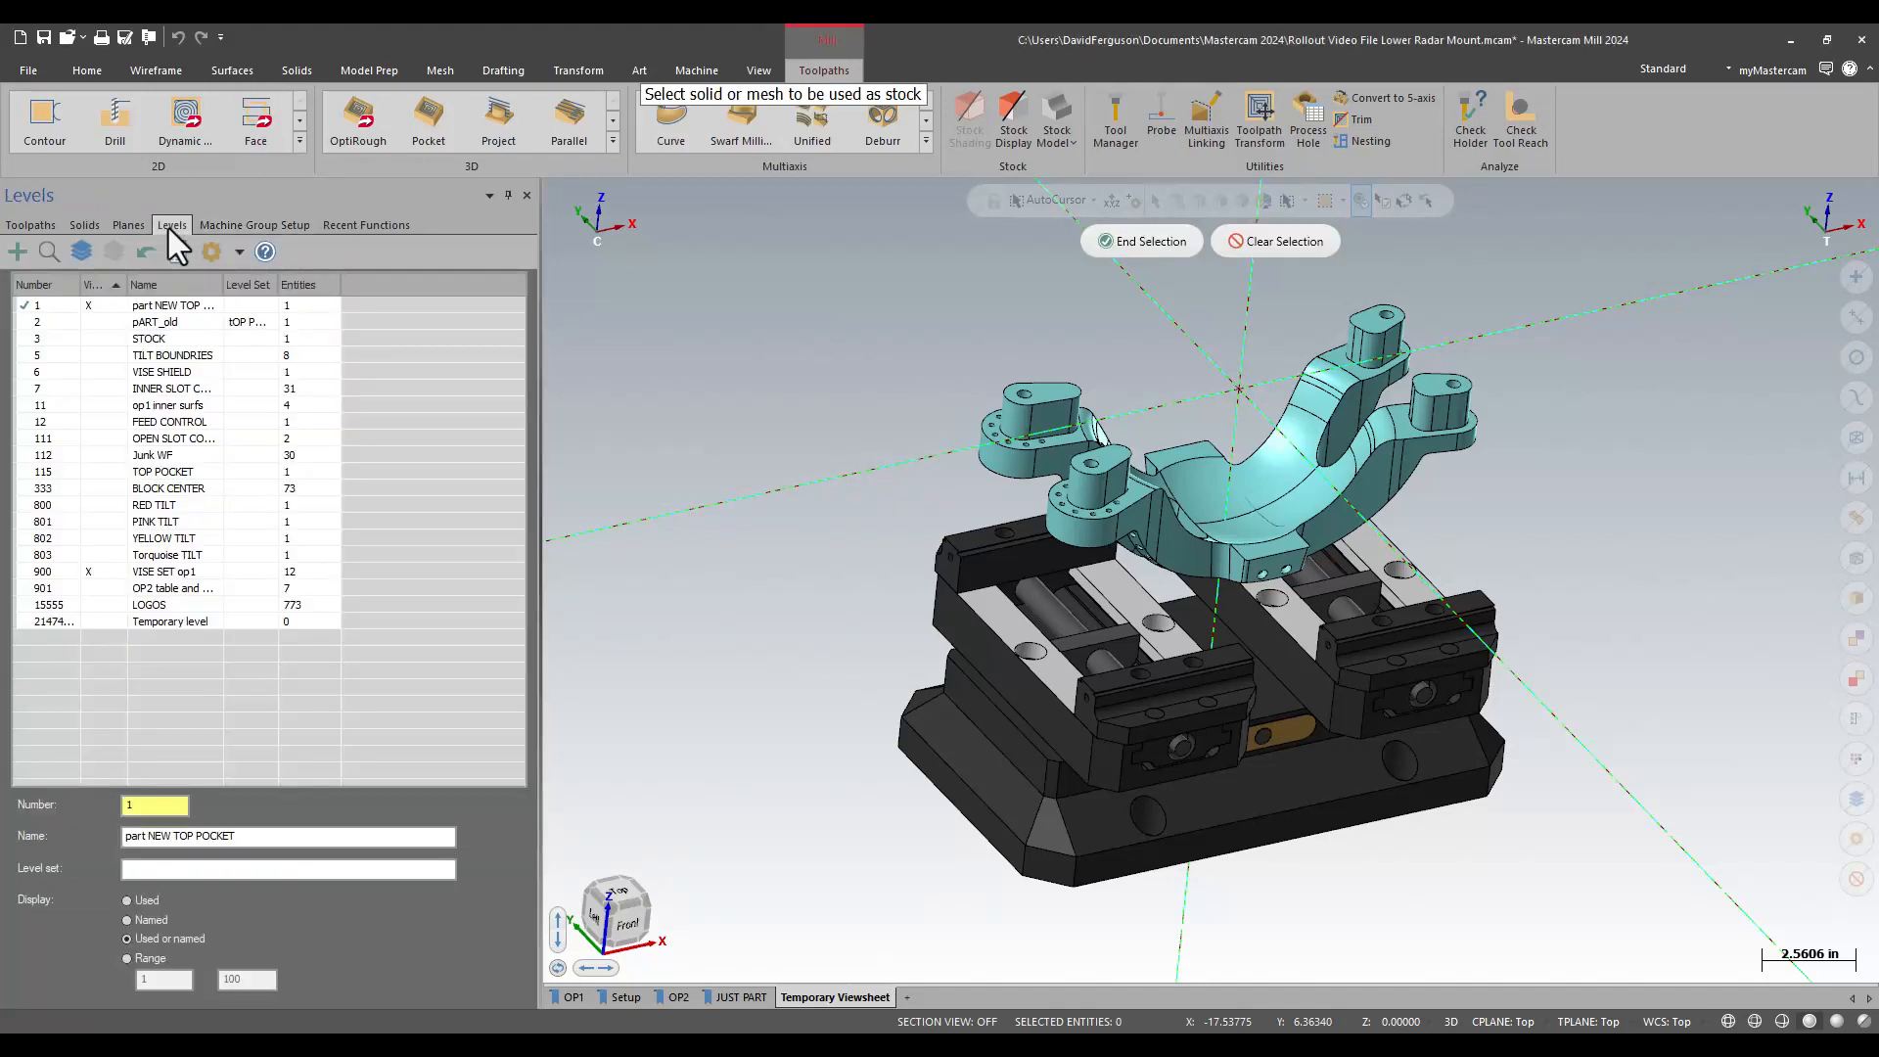
left_click(86, 338)
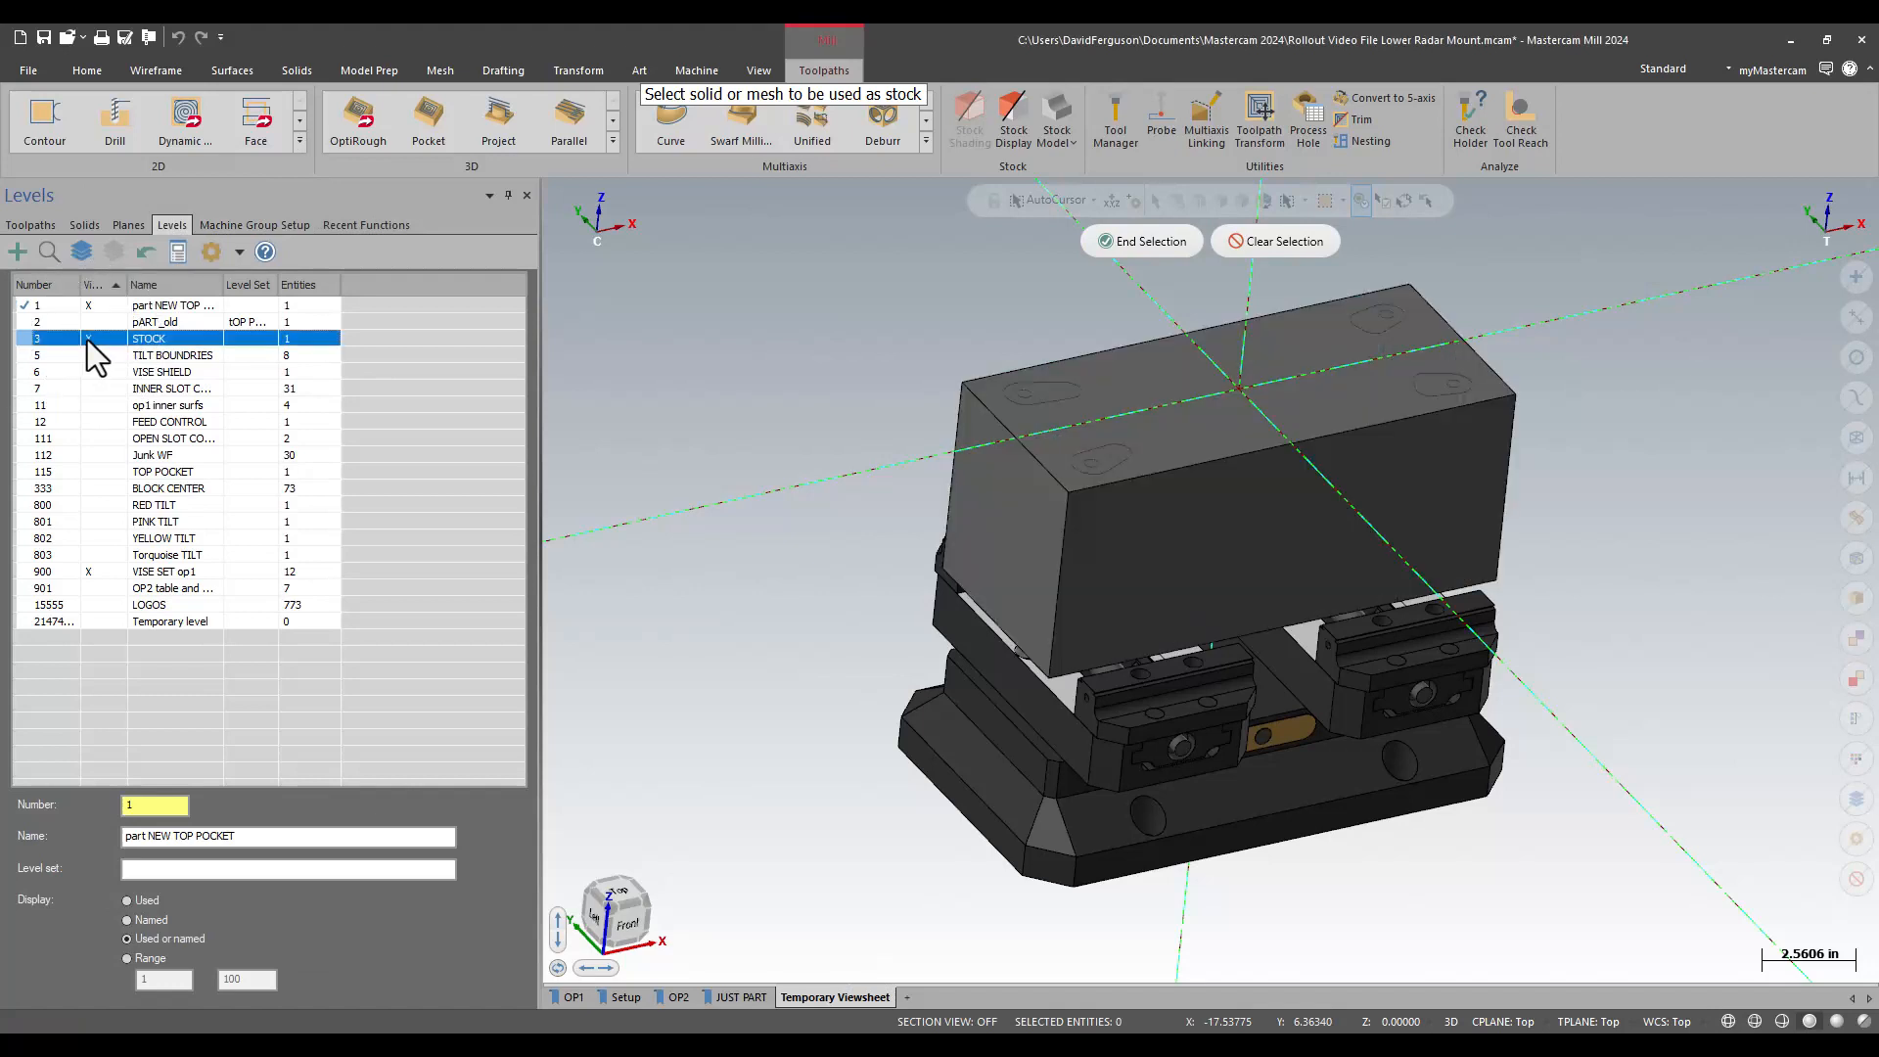
left_click(1184, 549)
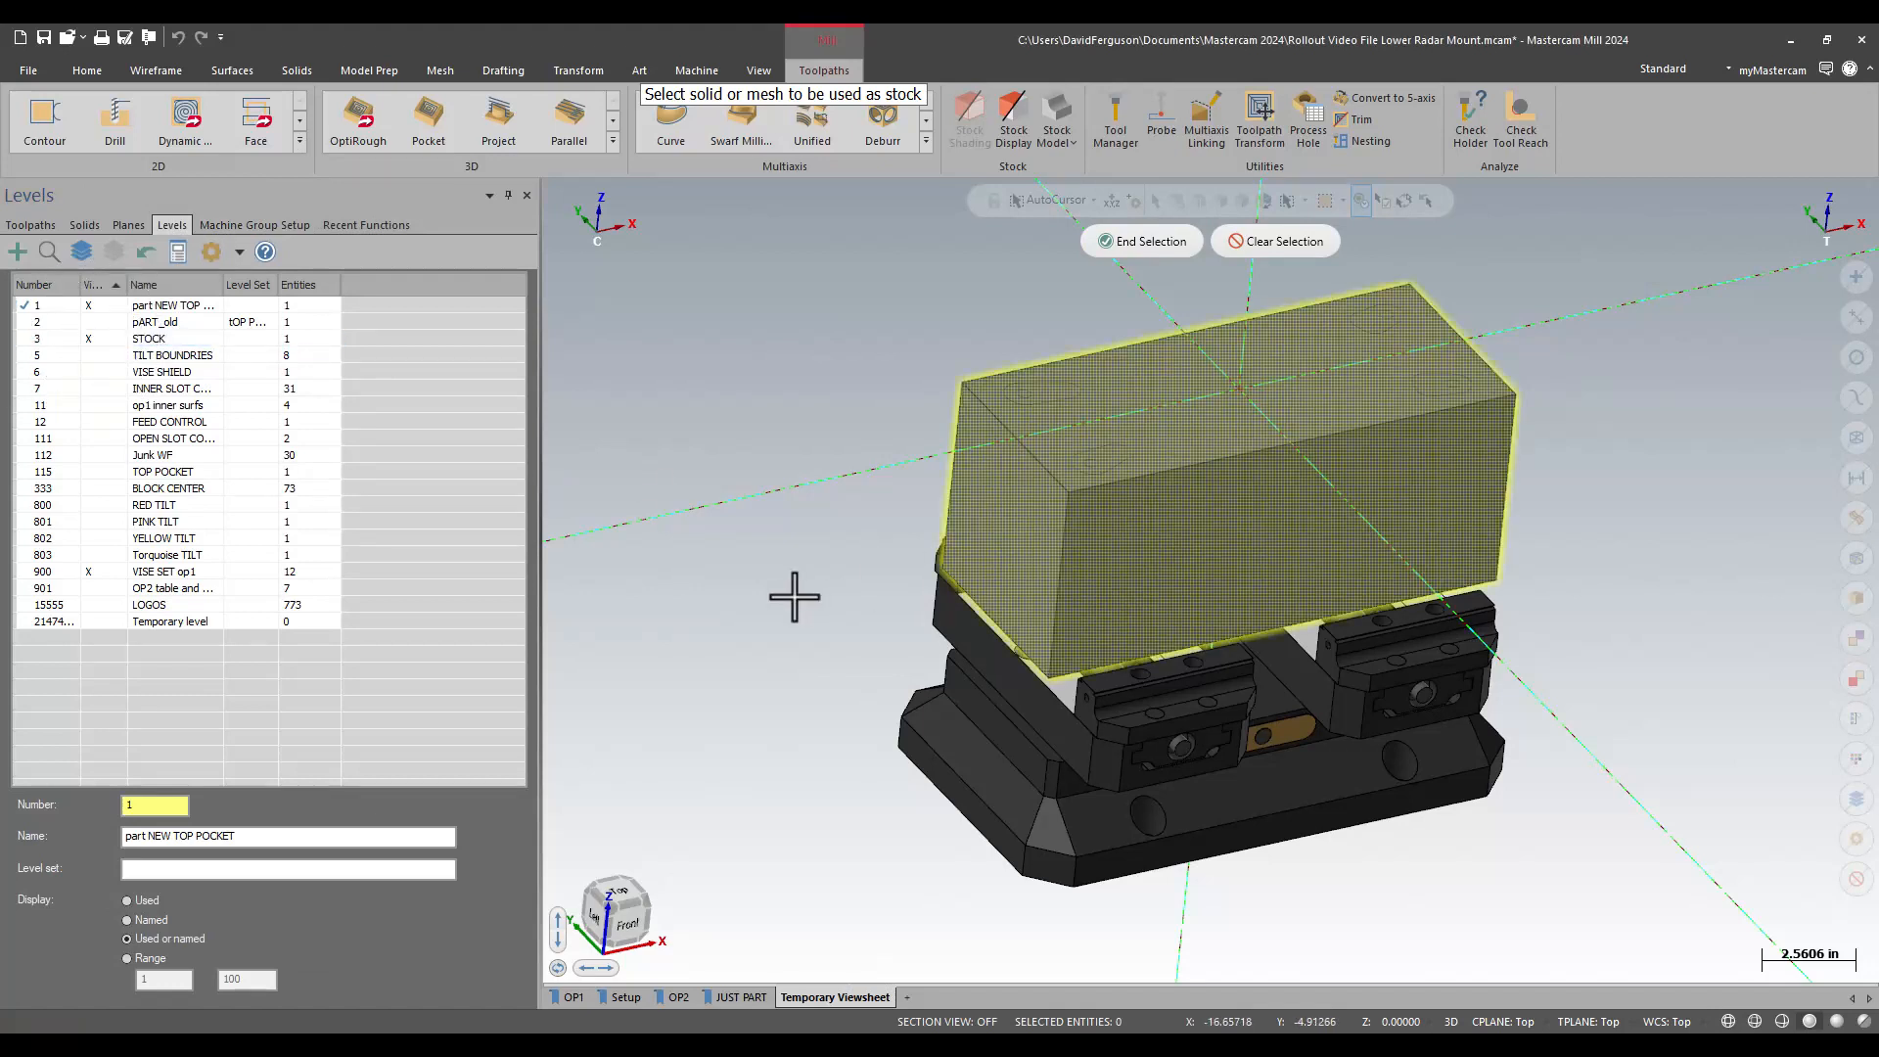
left_click(1127, 240)
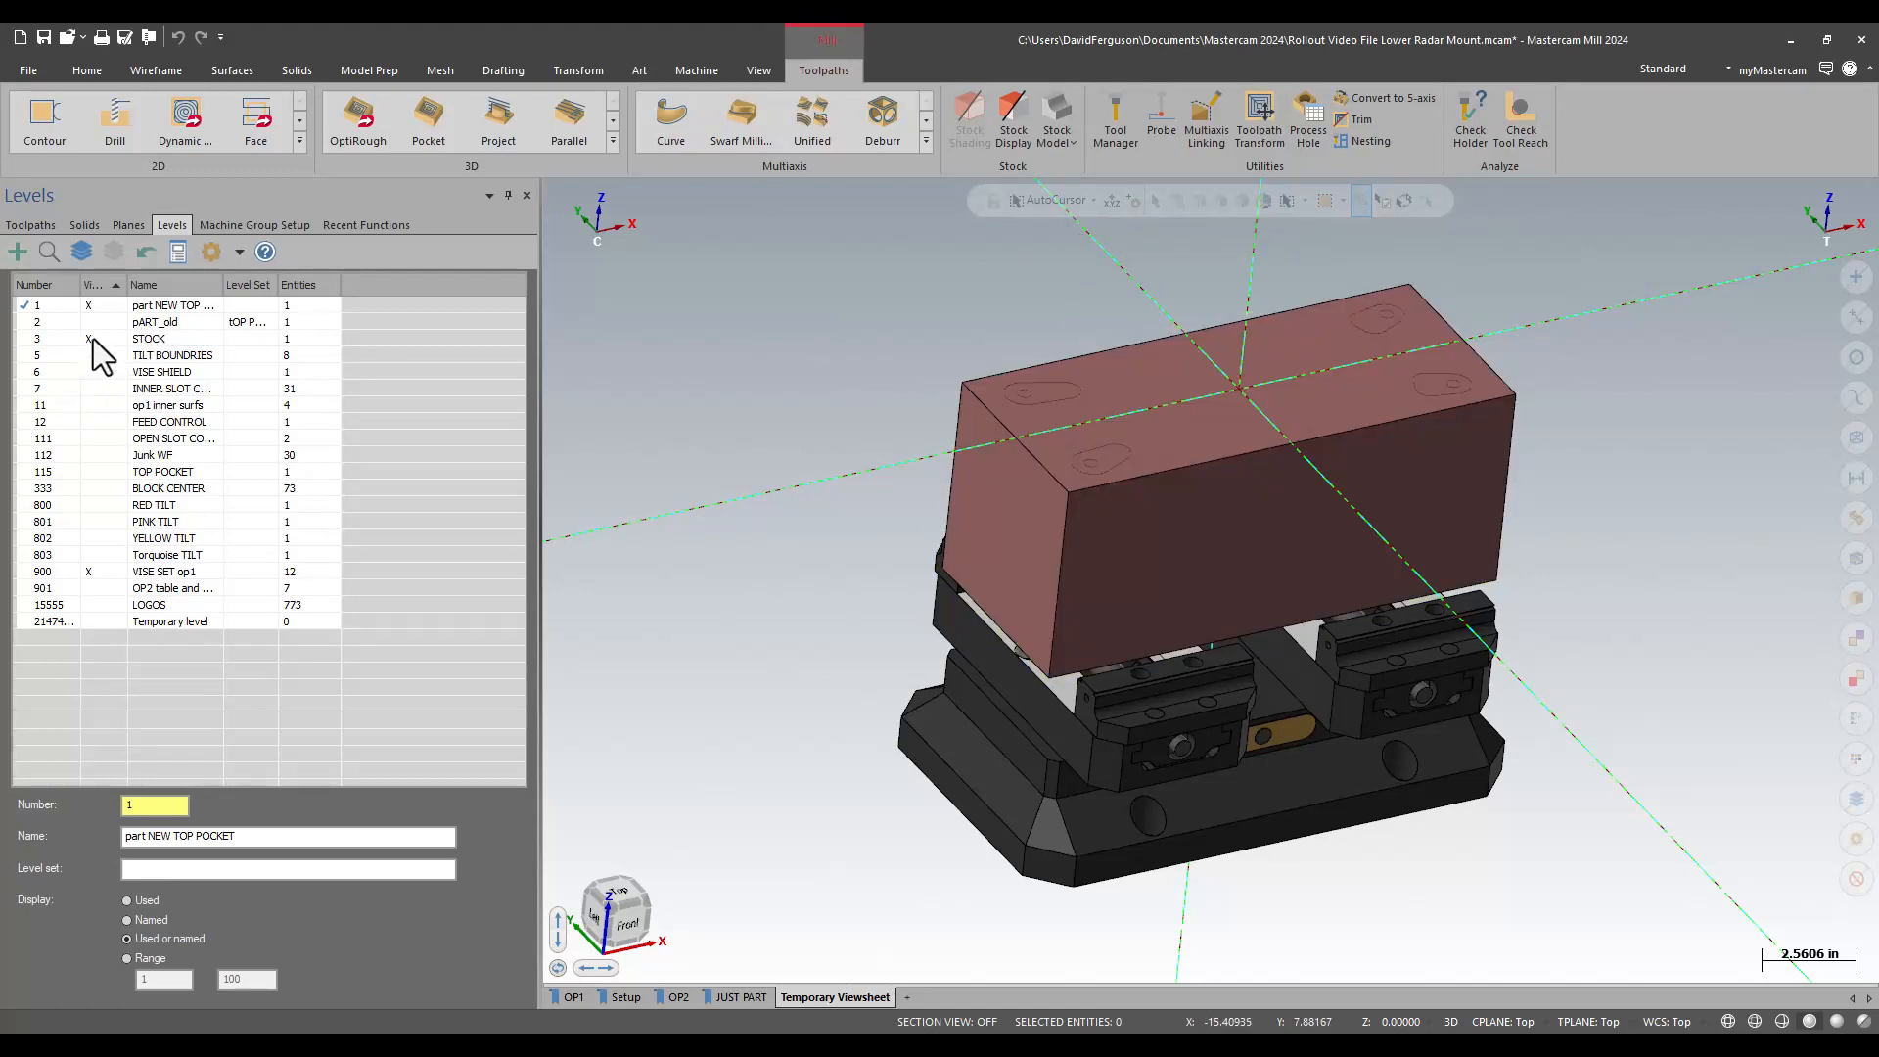
Step: Hide the STOCK level and turn on the stock plane preview in the stock setup
left_click(90, 339)
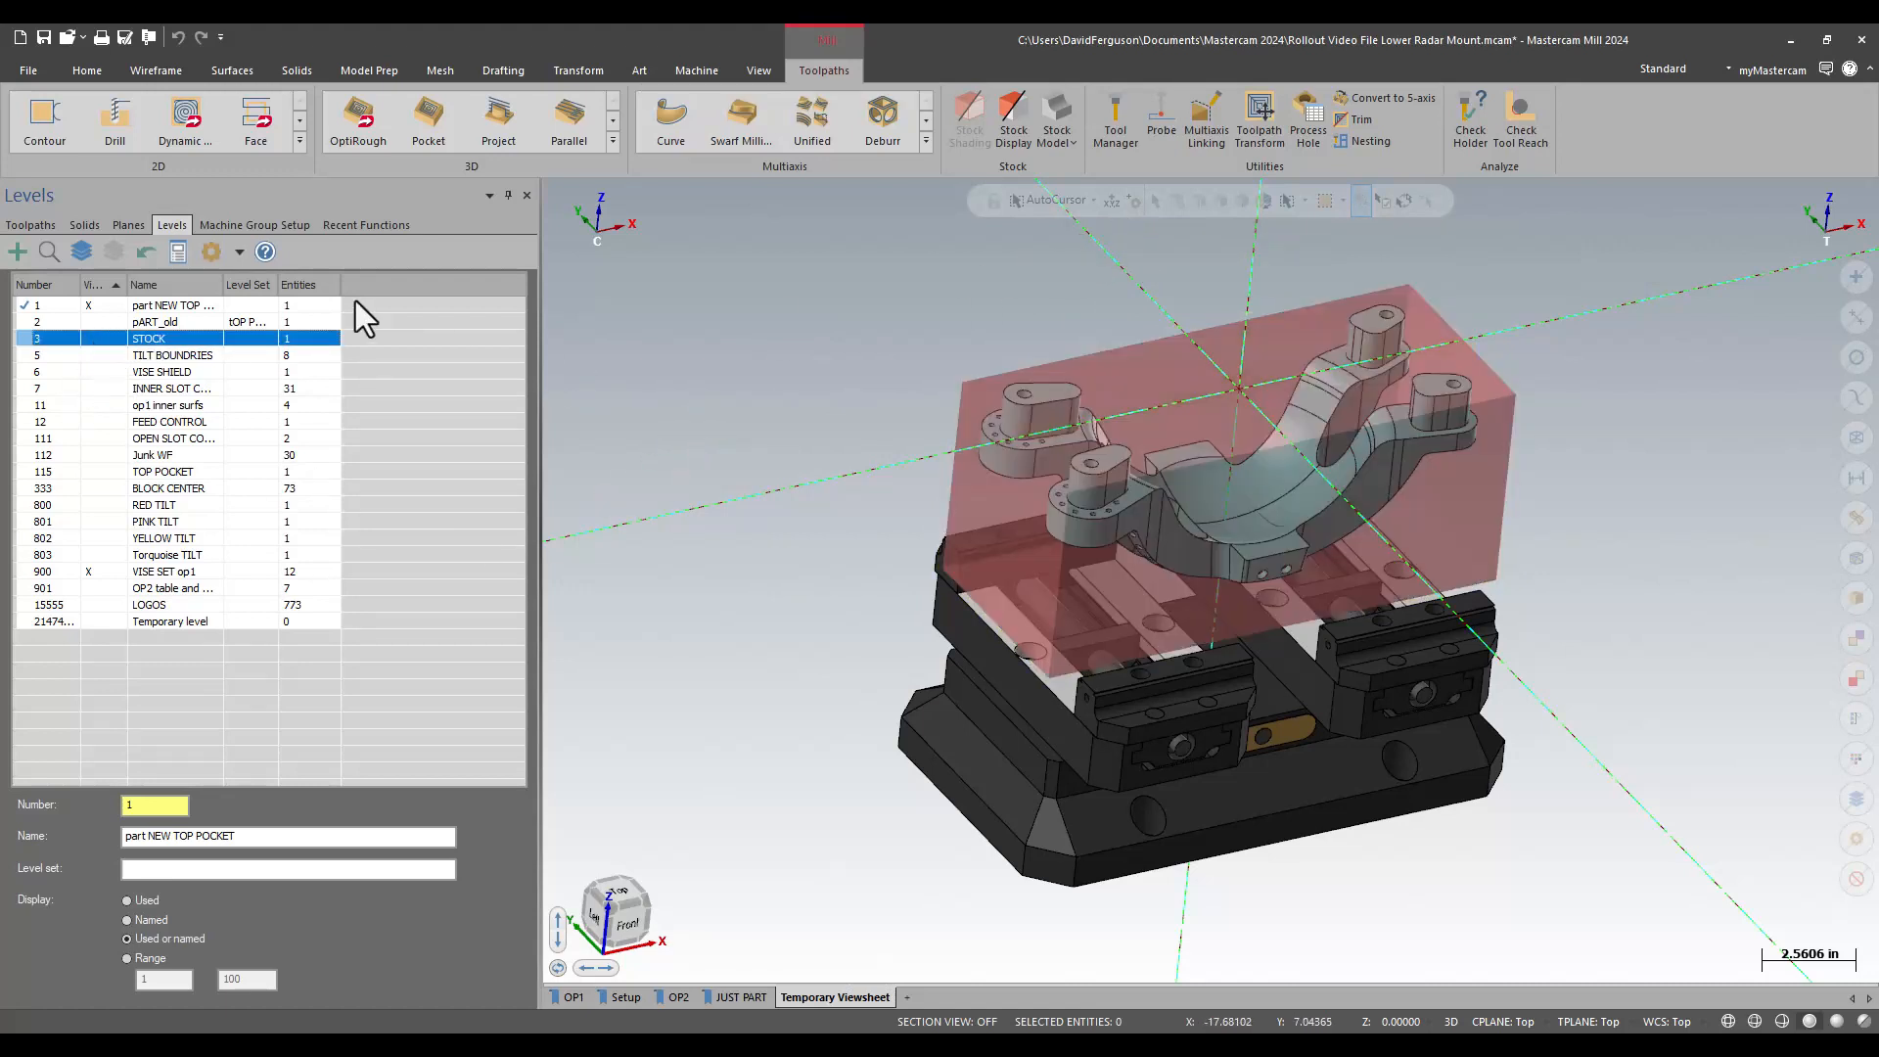
left_click(256, 226)
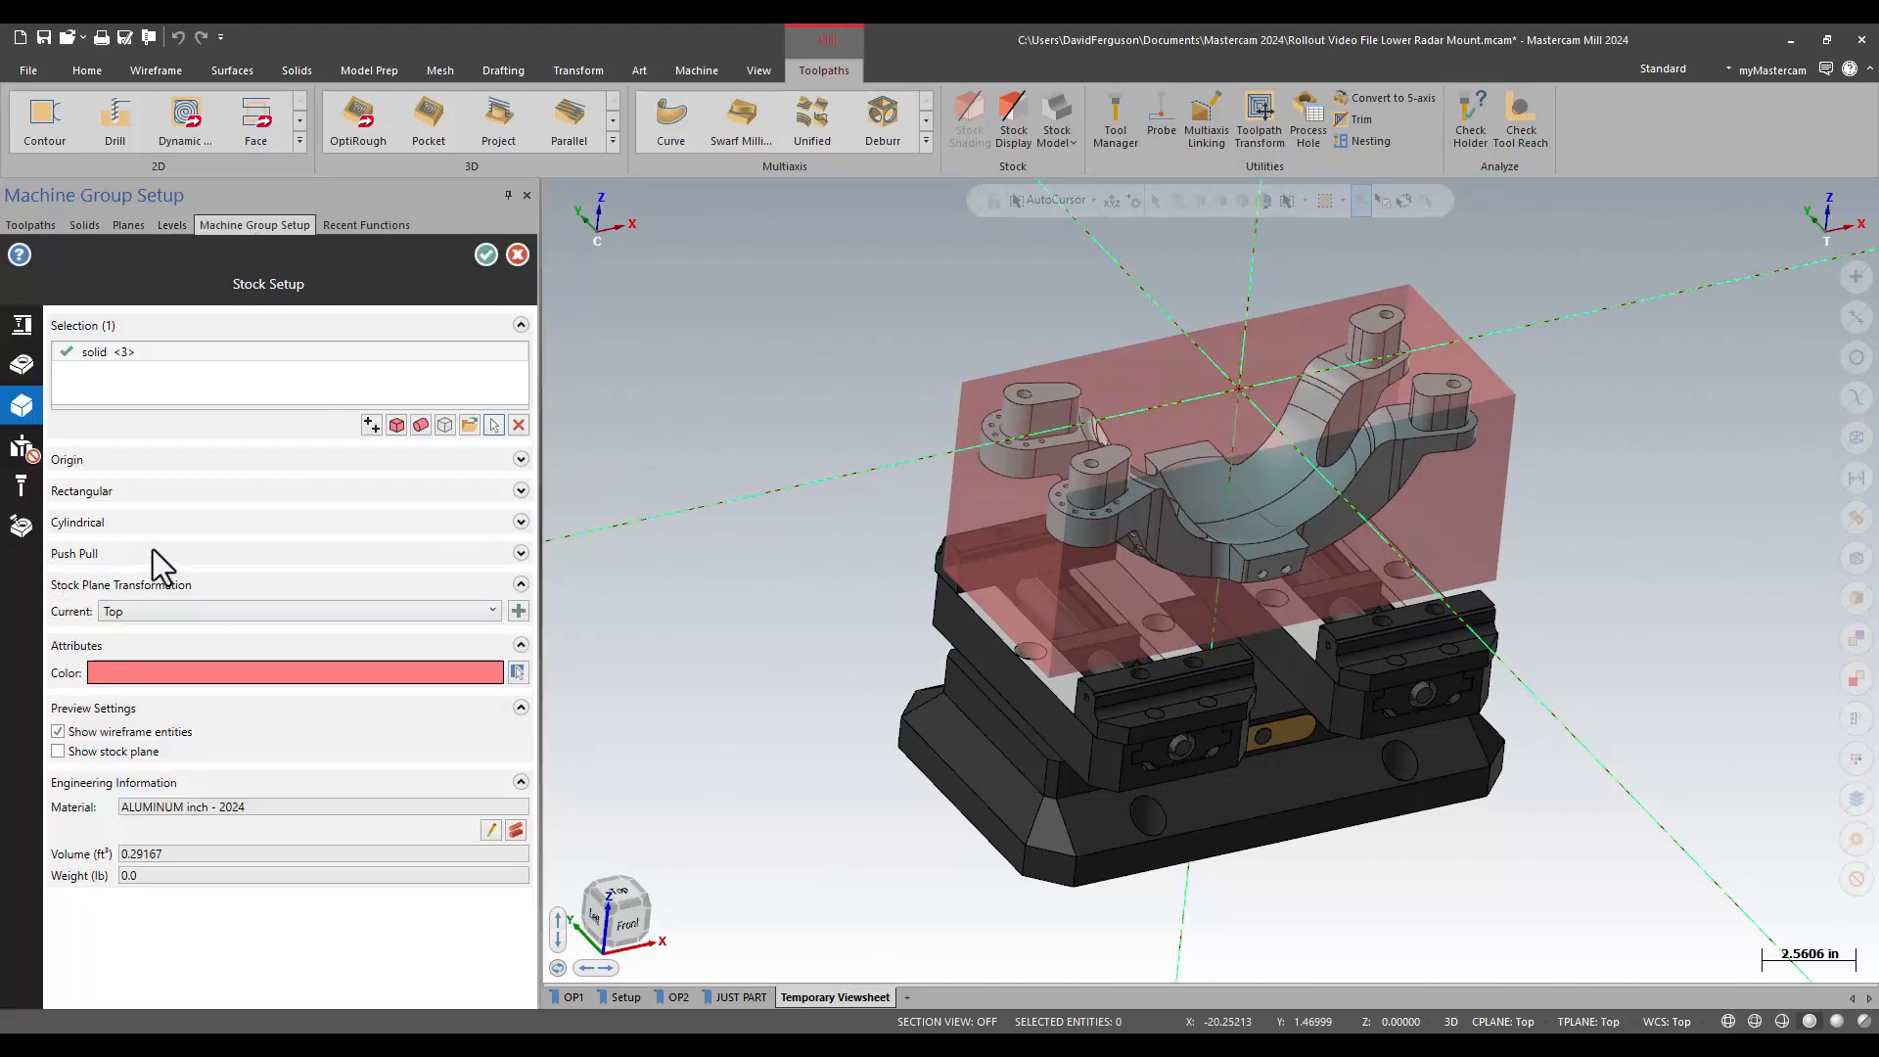
left_click(69, 750)
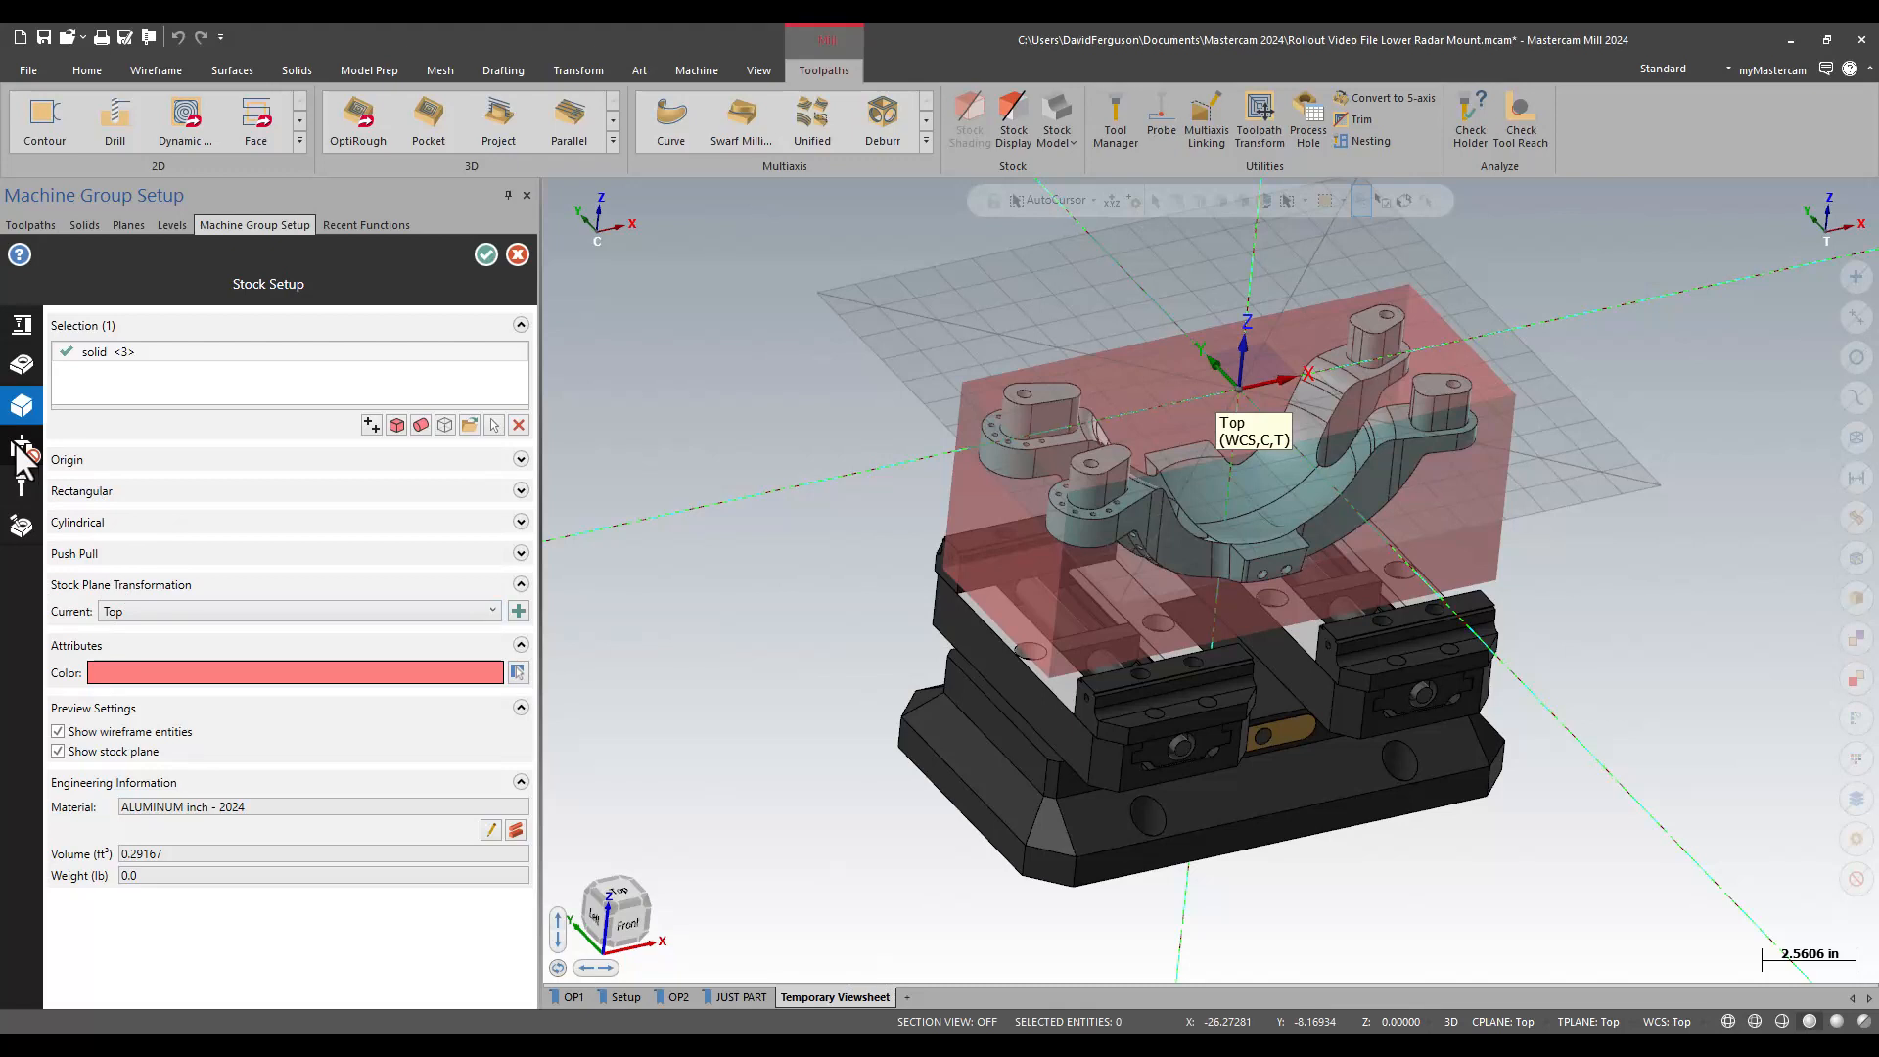
Step: Enable fixtures in the workholding settings and add level 900, VISE SET op1, as the fixture
mouse_move(27, 449)
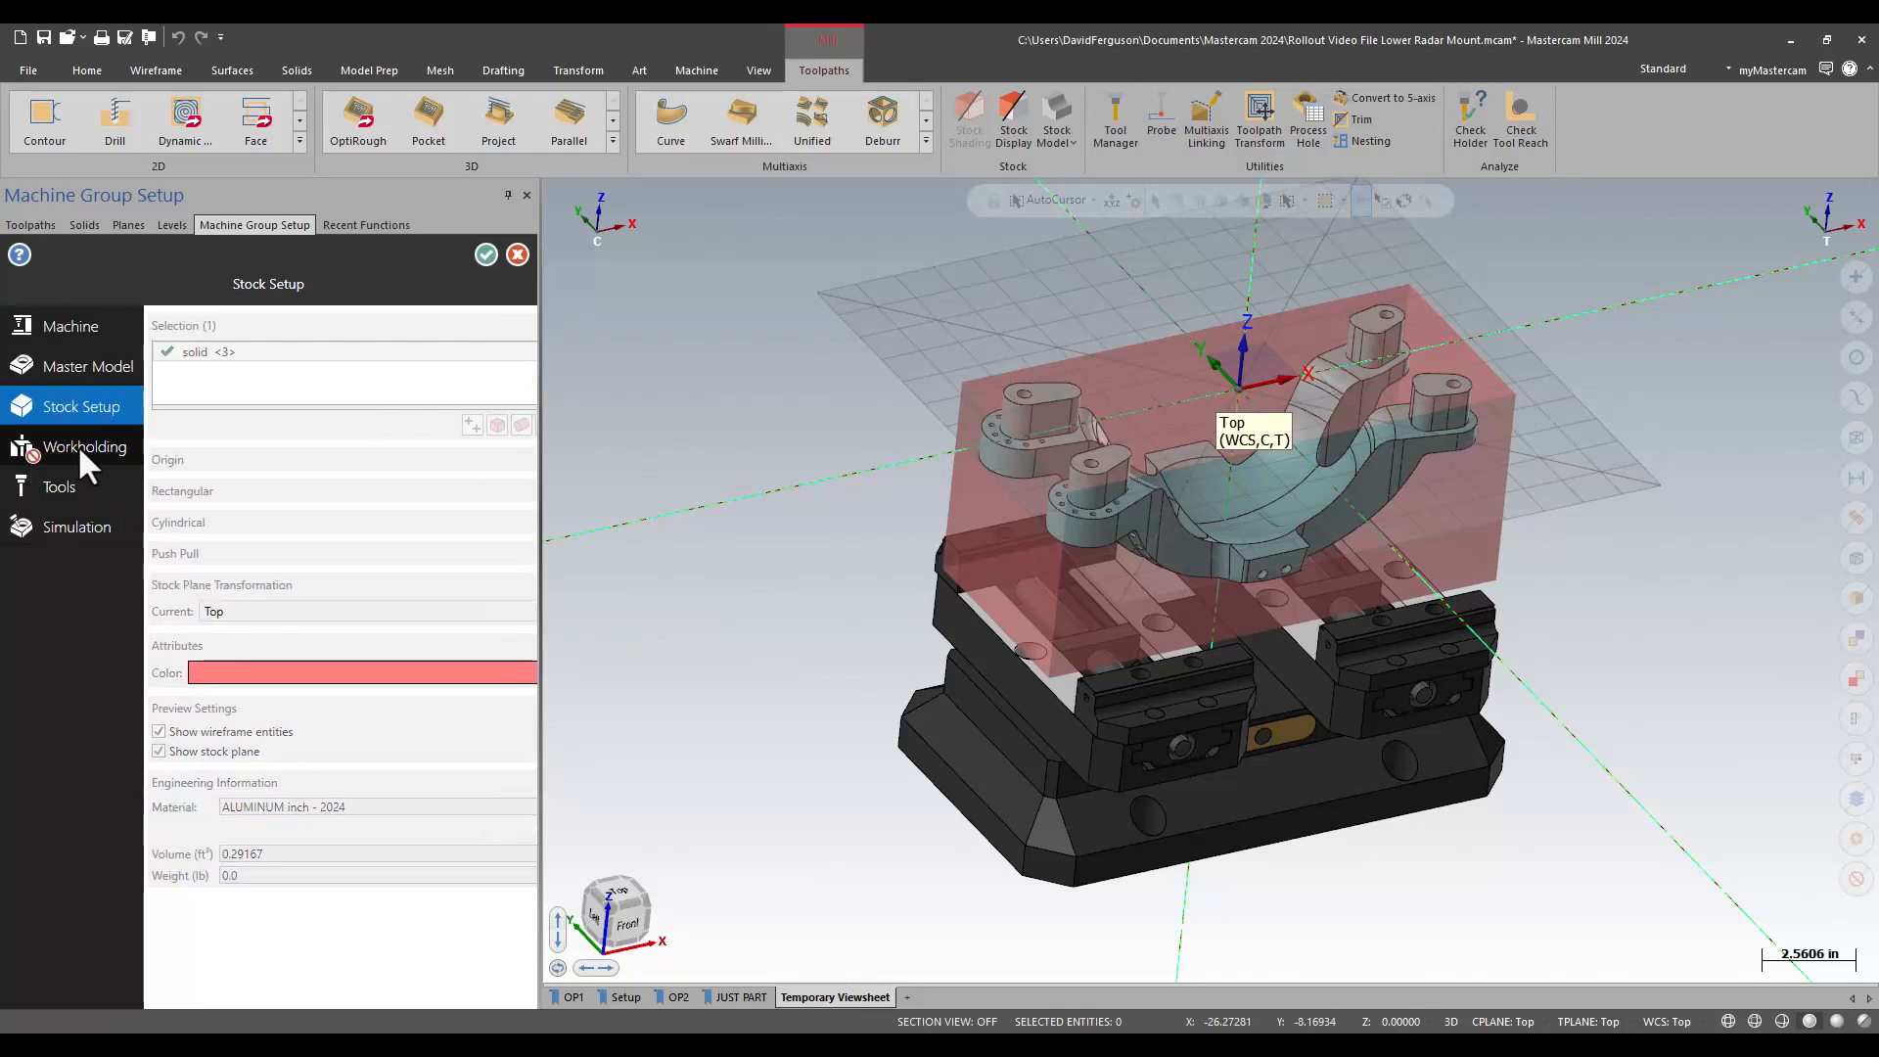
left_click(78, 446)
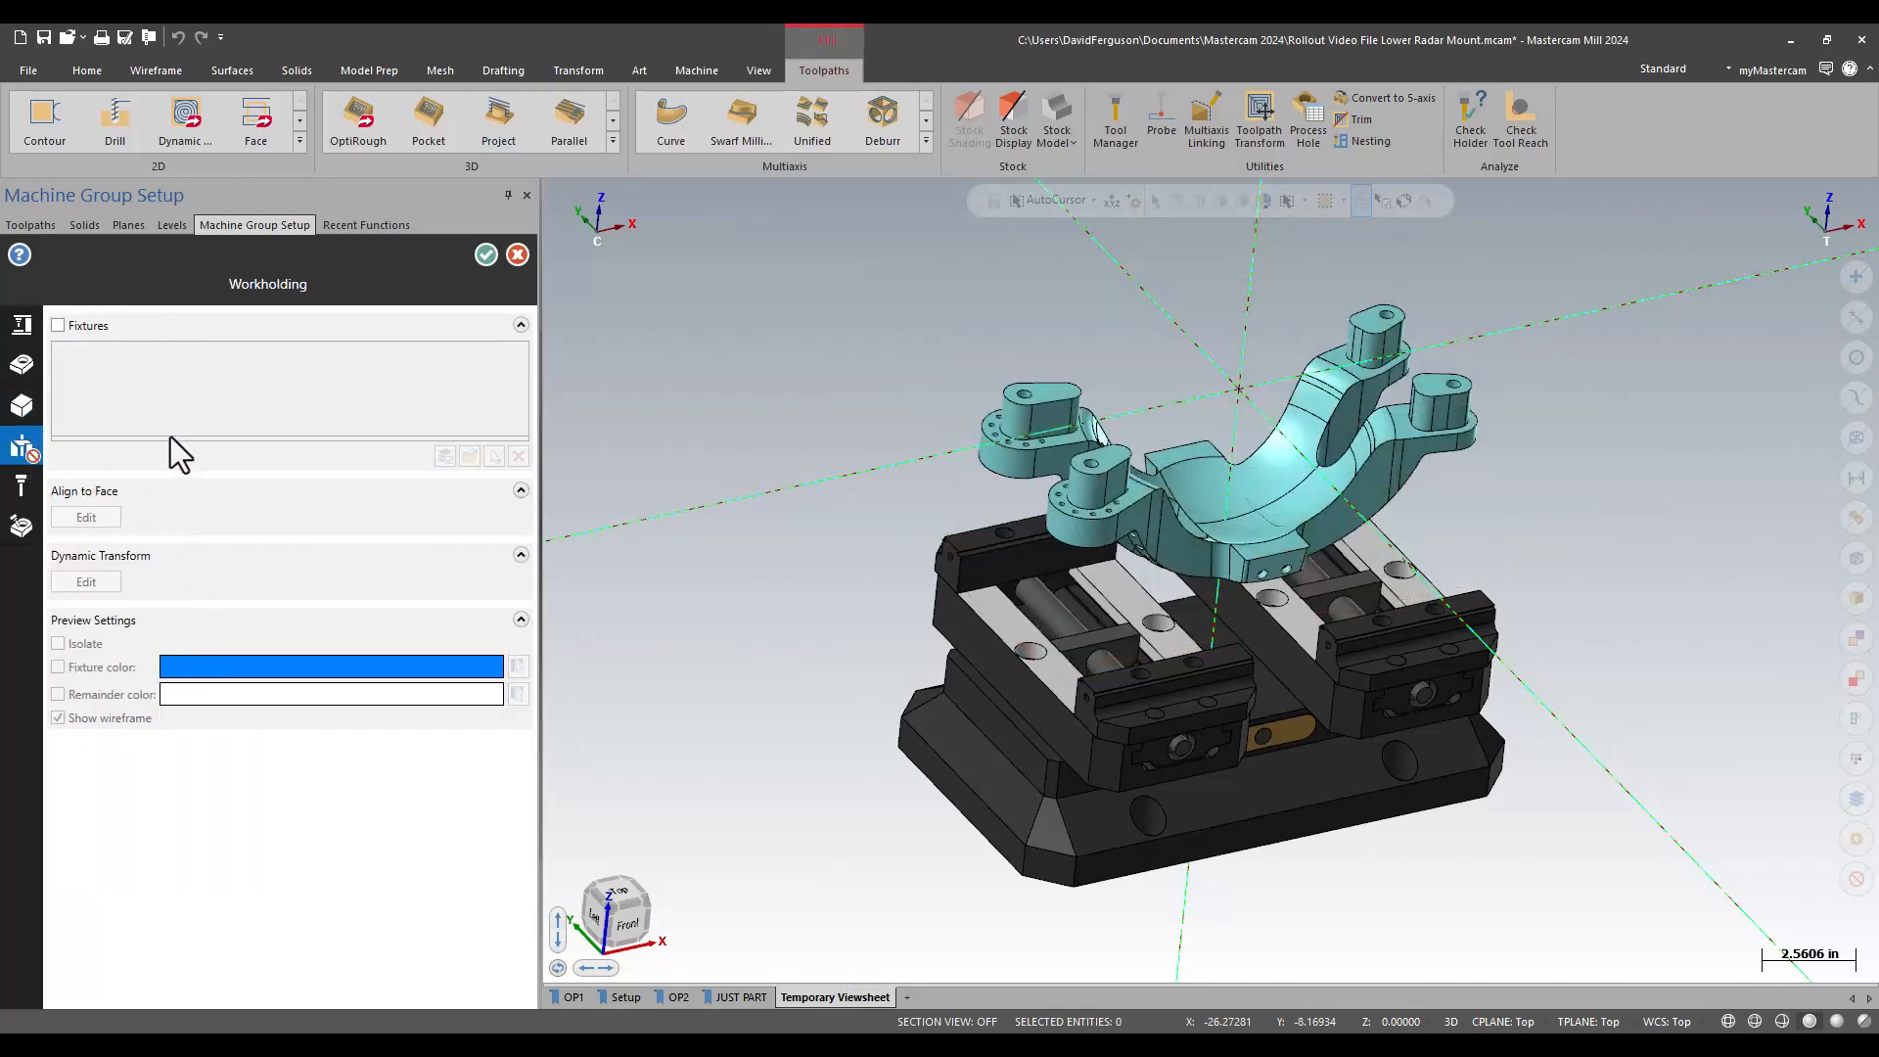
left_click(60, 328)
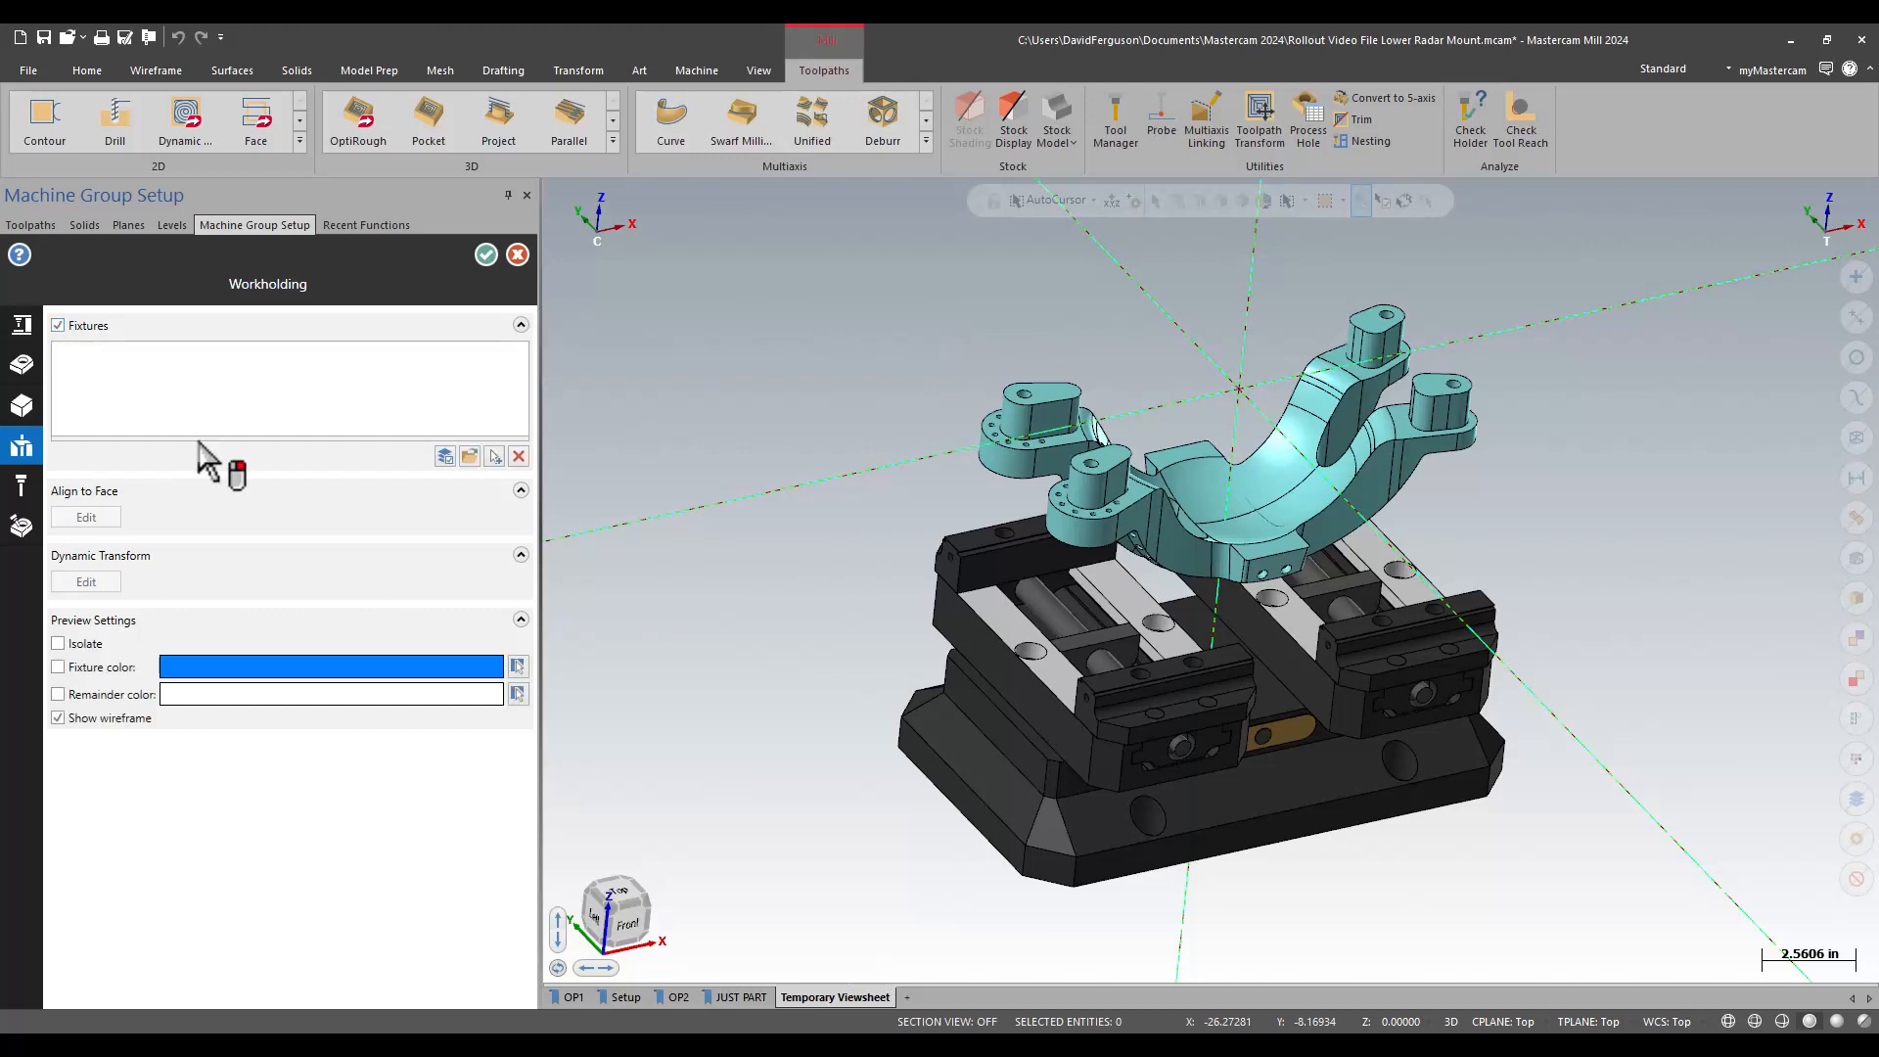
left_click(444, 457)
scroll(190, 325, "down", 6)
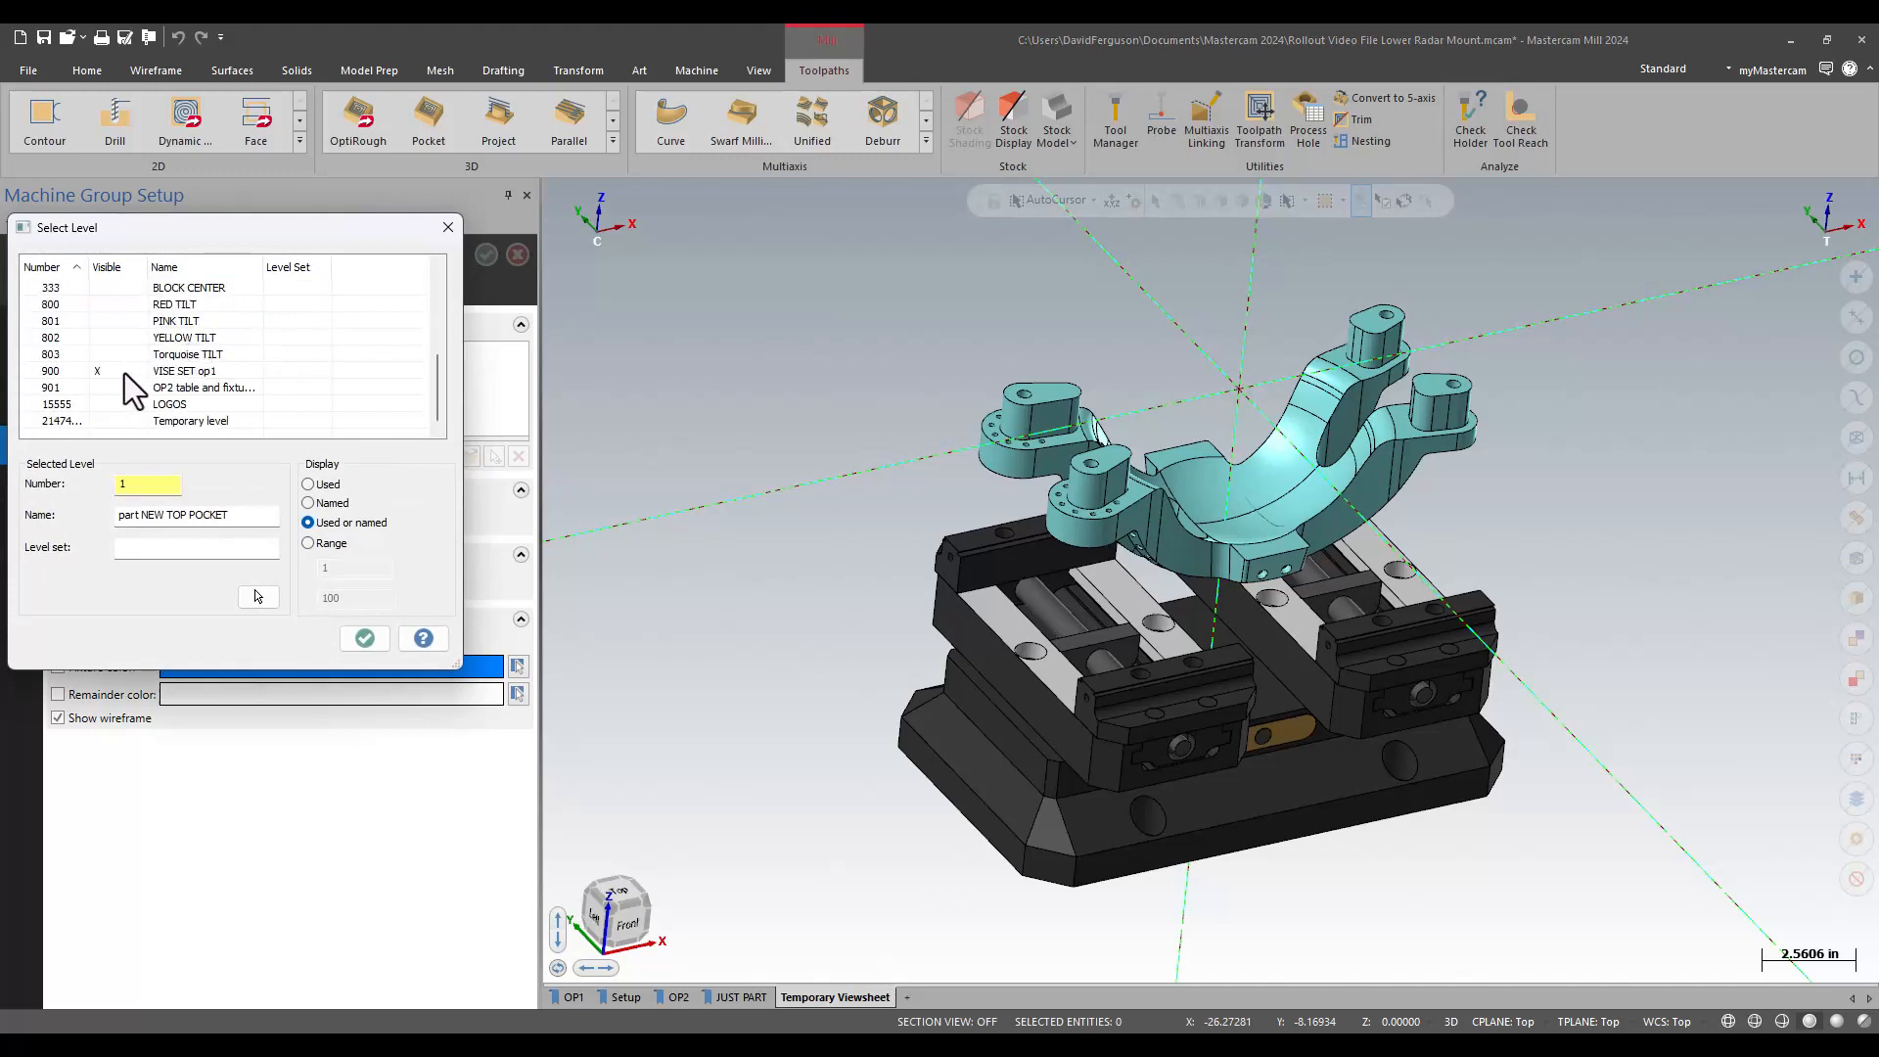
left_click(125, 373)
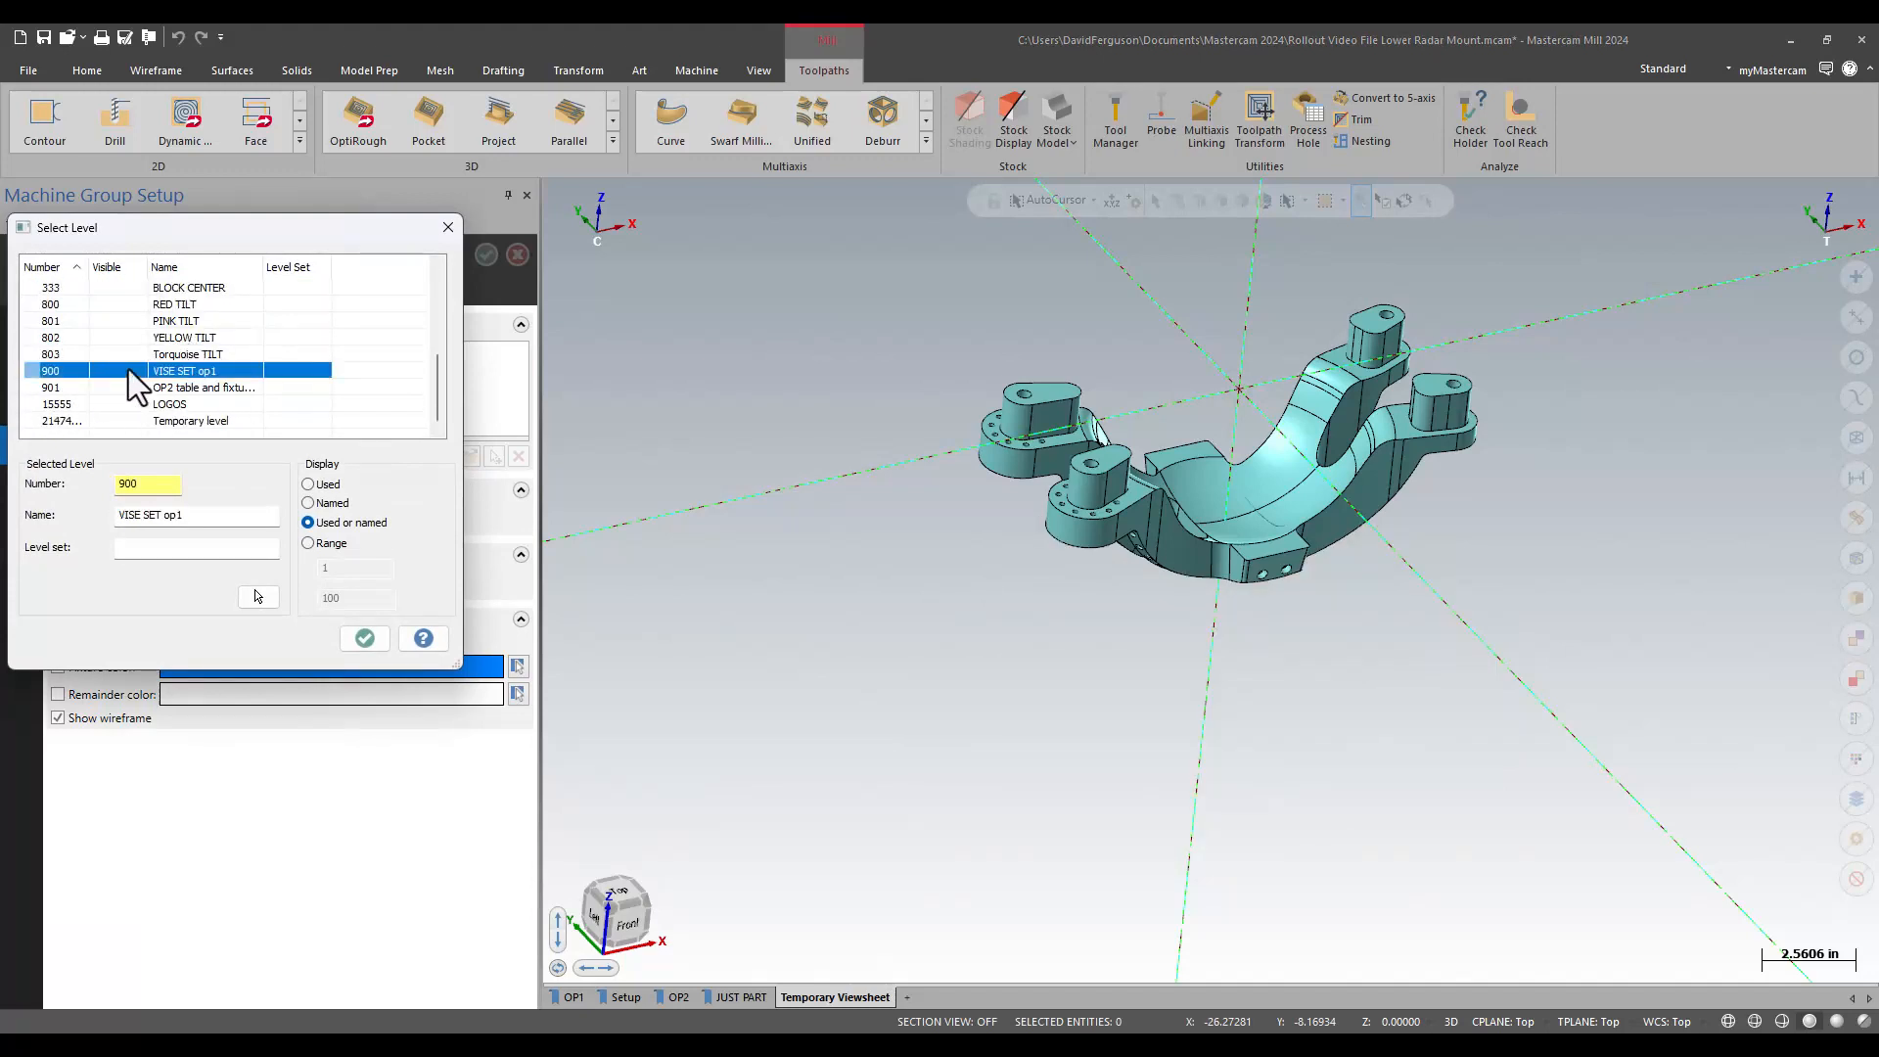
left_click(128, 370)
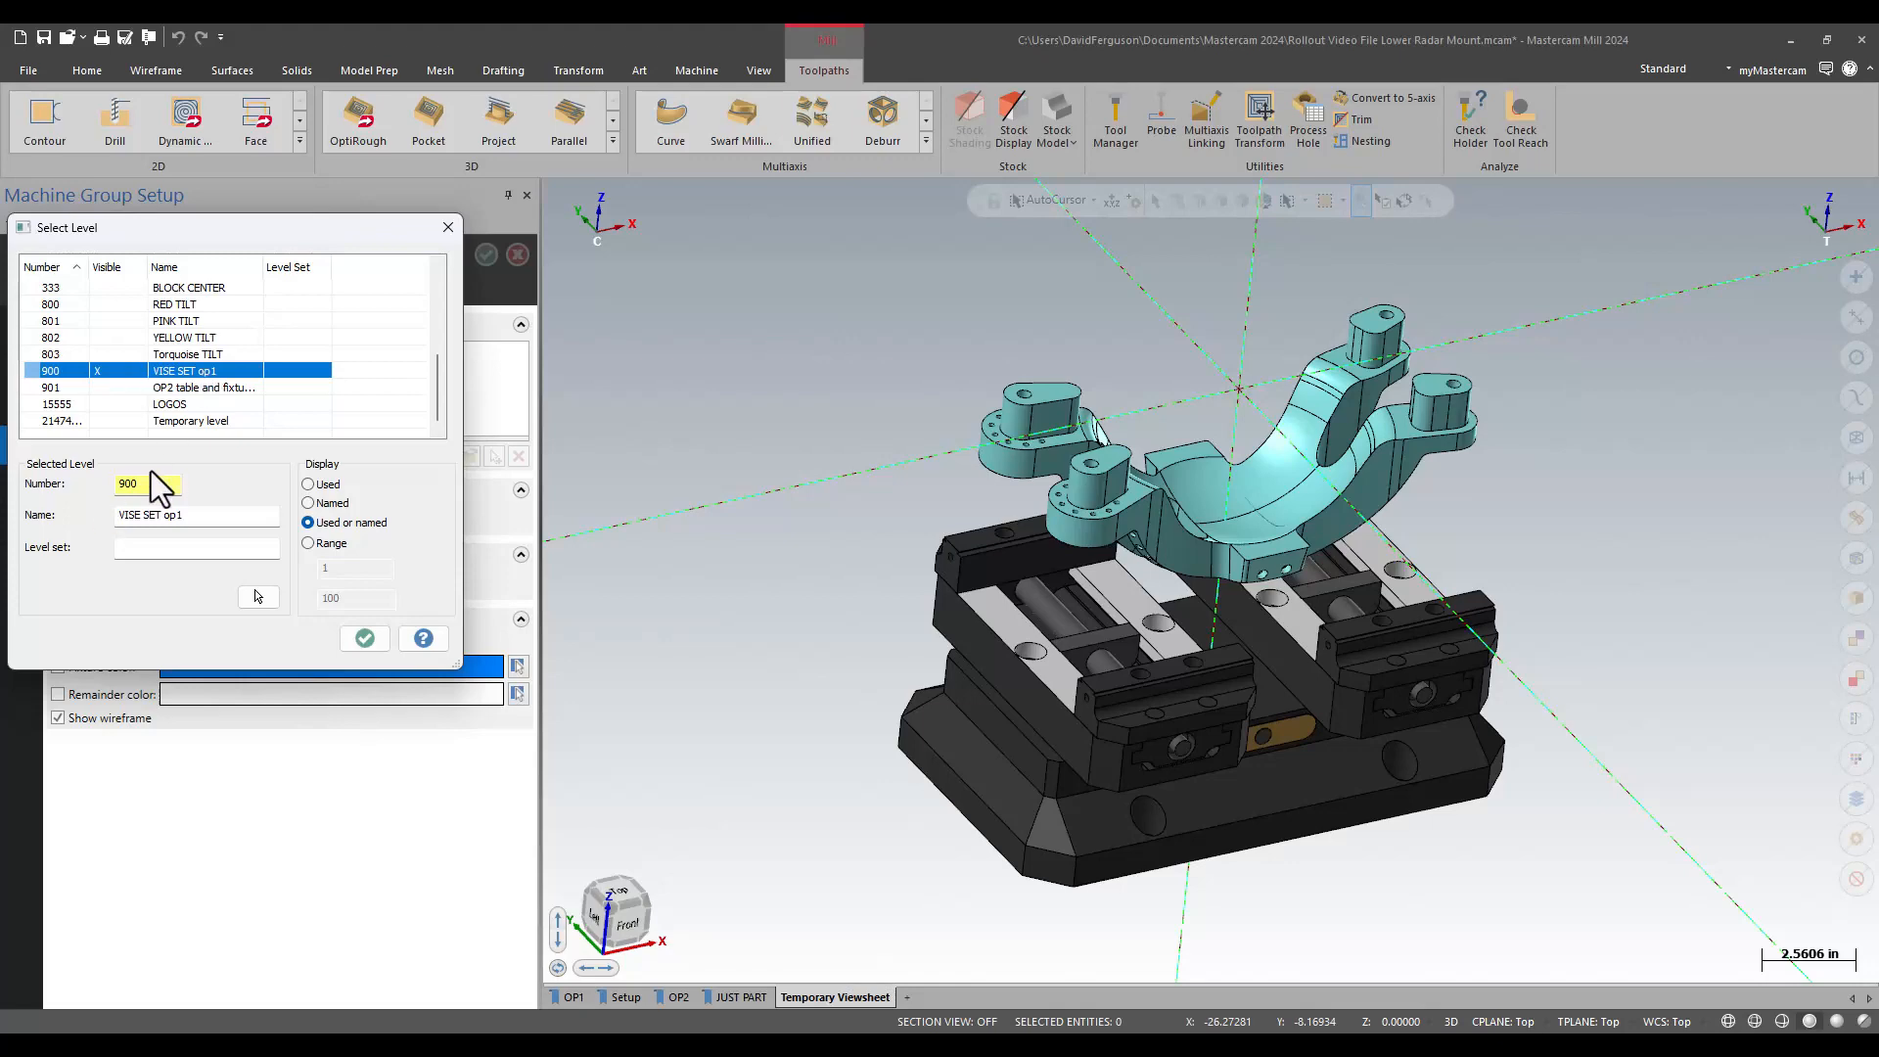
left_click(365, 638)
left_click(176, 384)
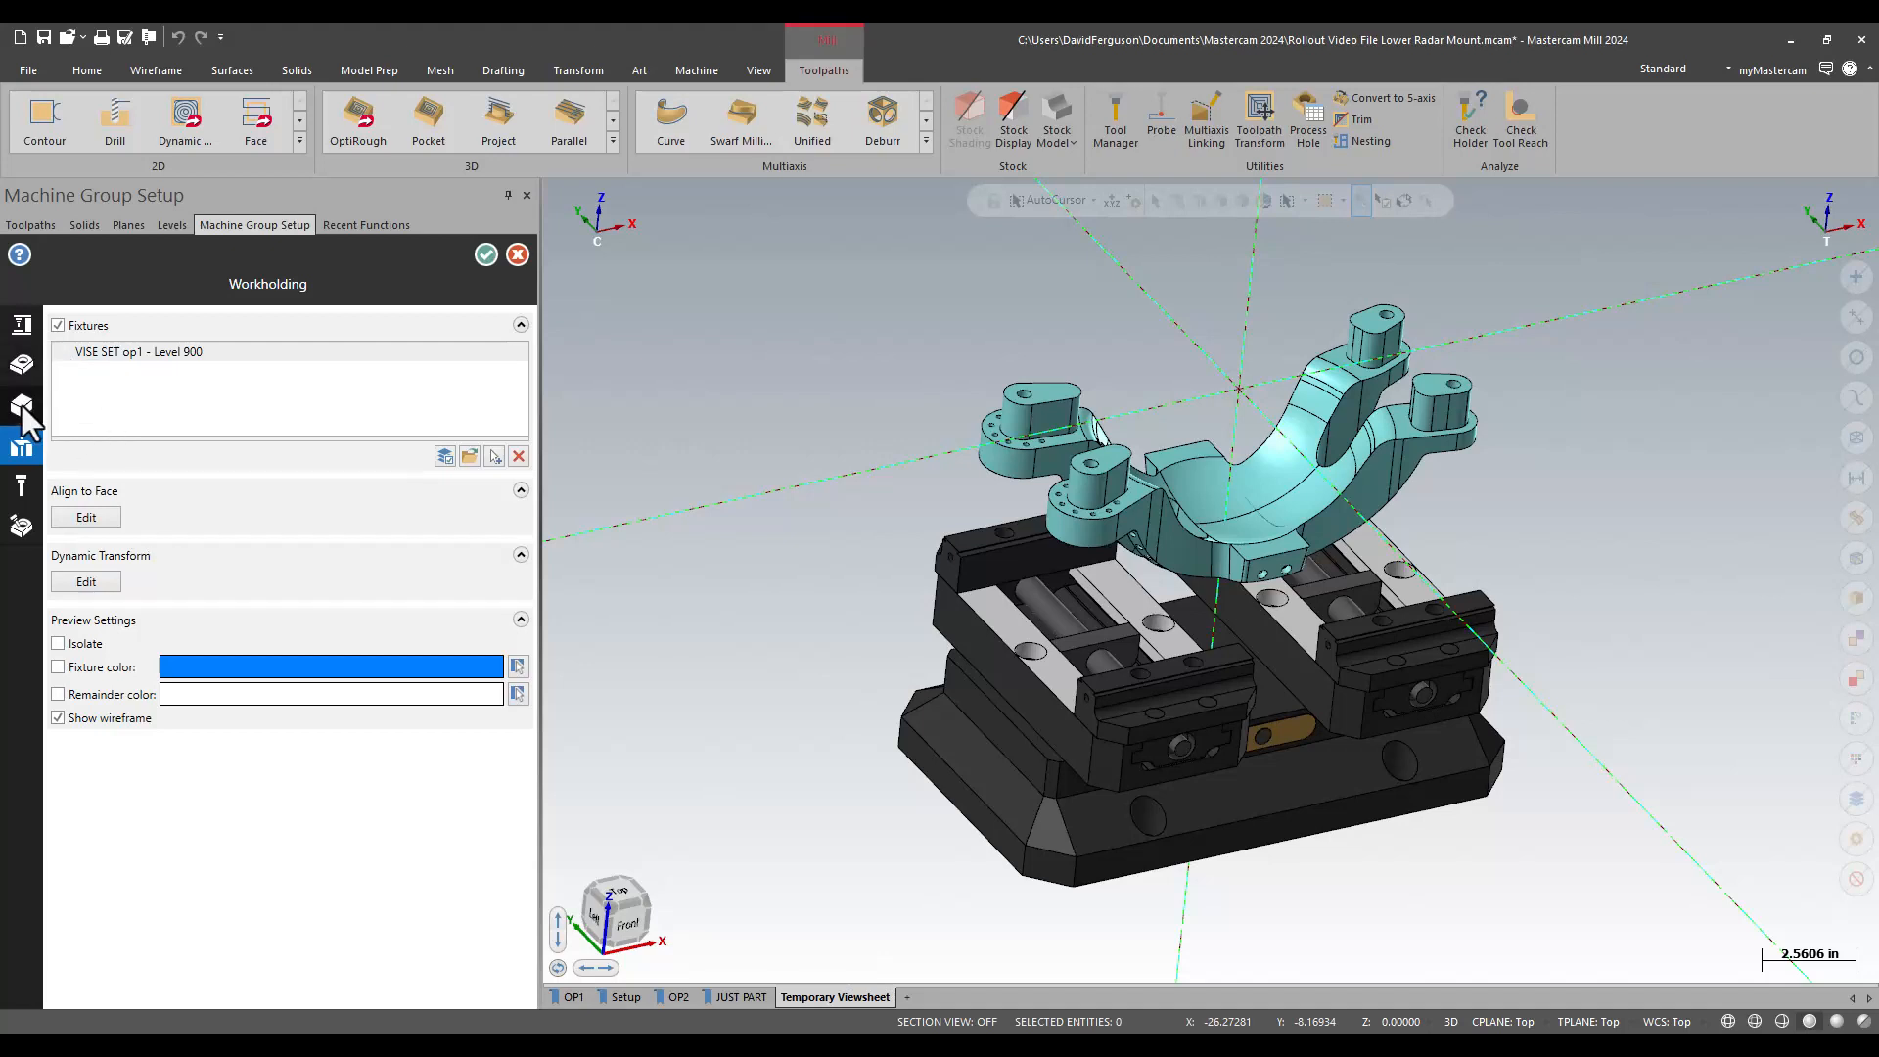
Step: Review the machine group's tools in the Tool Manager and the expanded toolpath configuration options
mouse_move(20, 404)
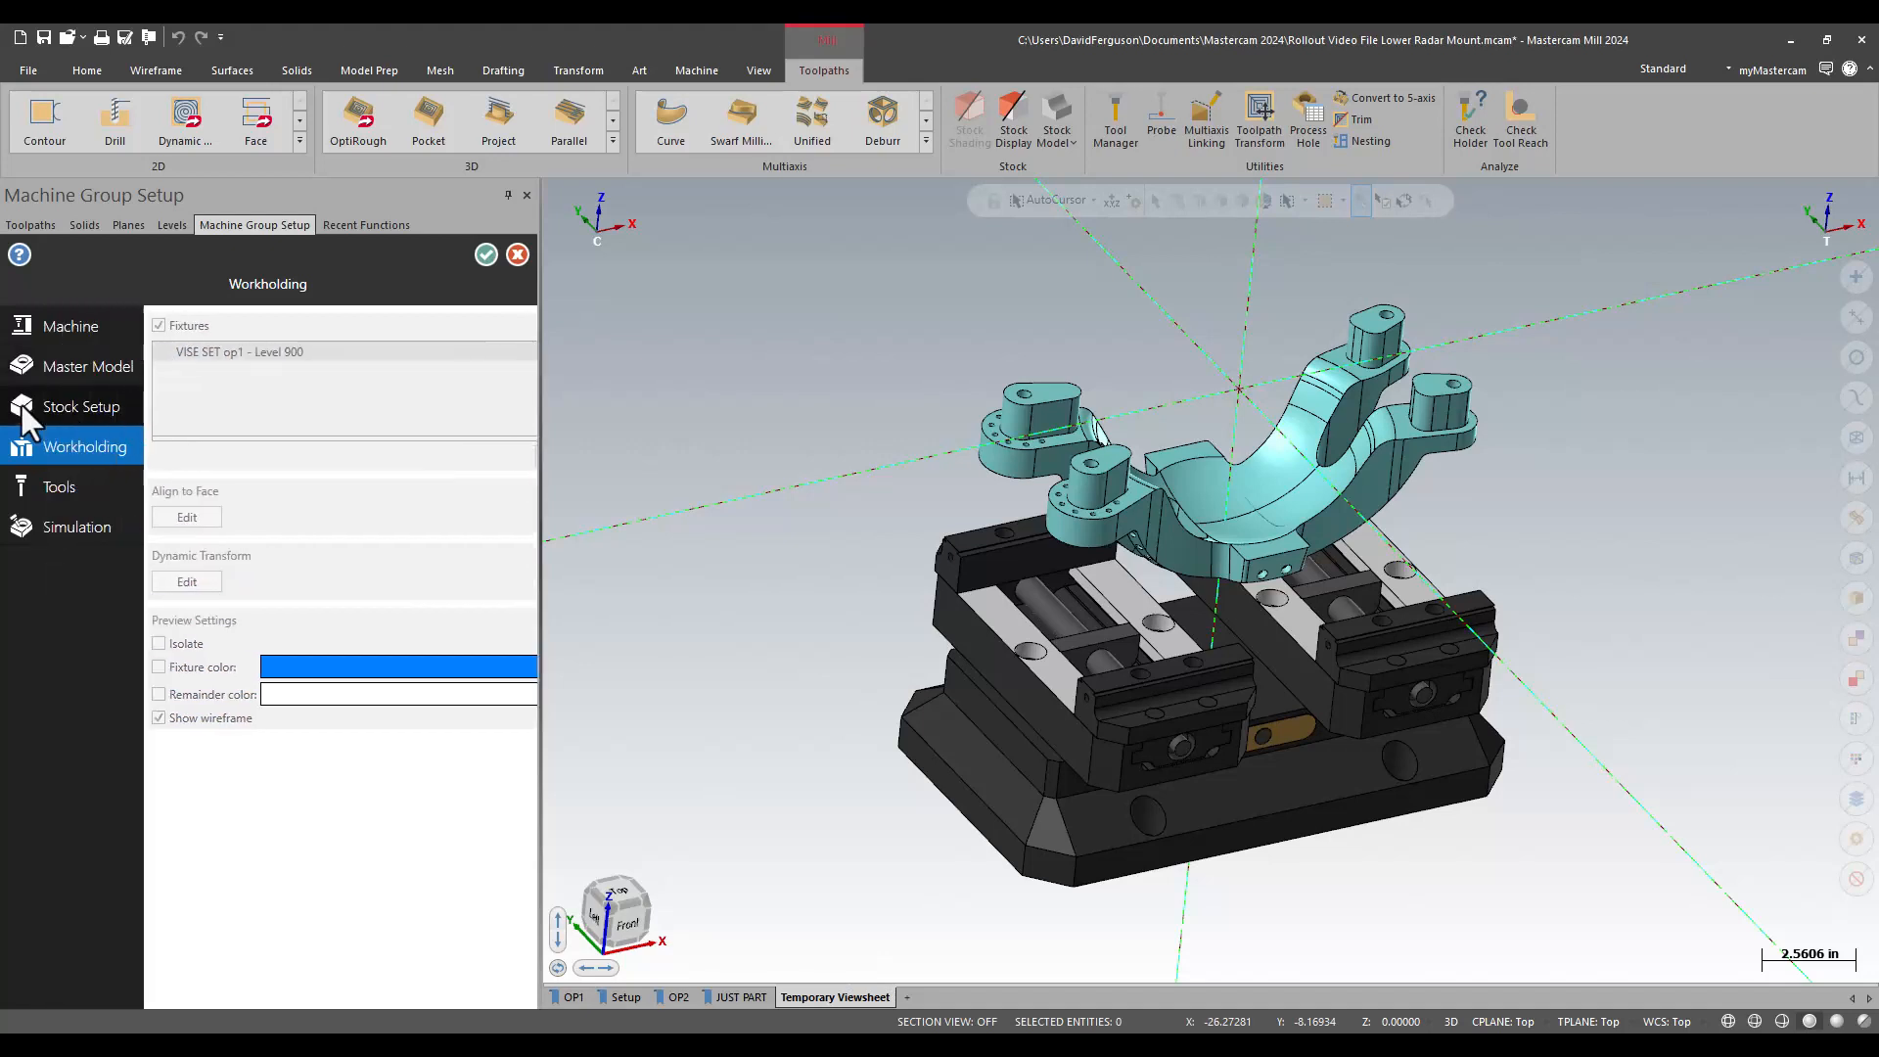
left_click(59, 486)
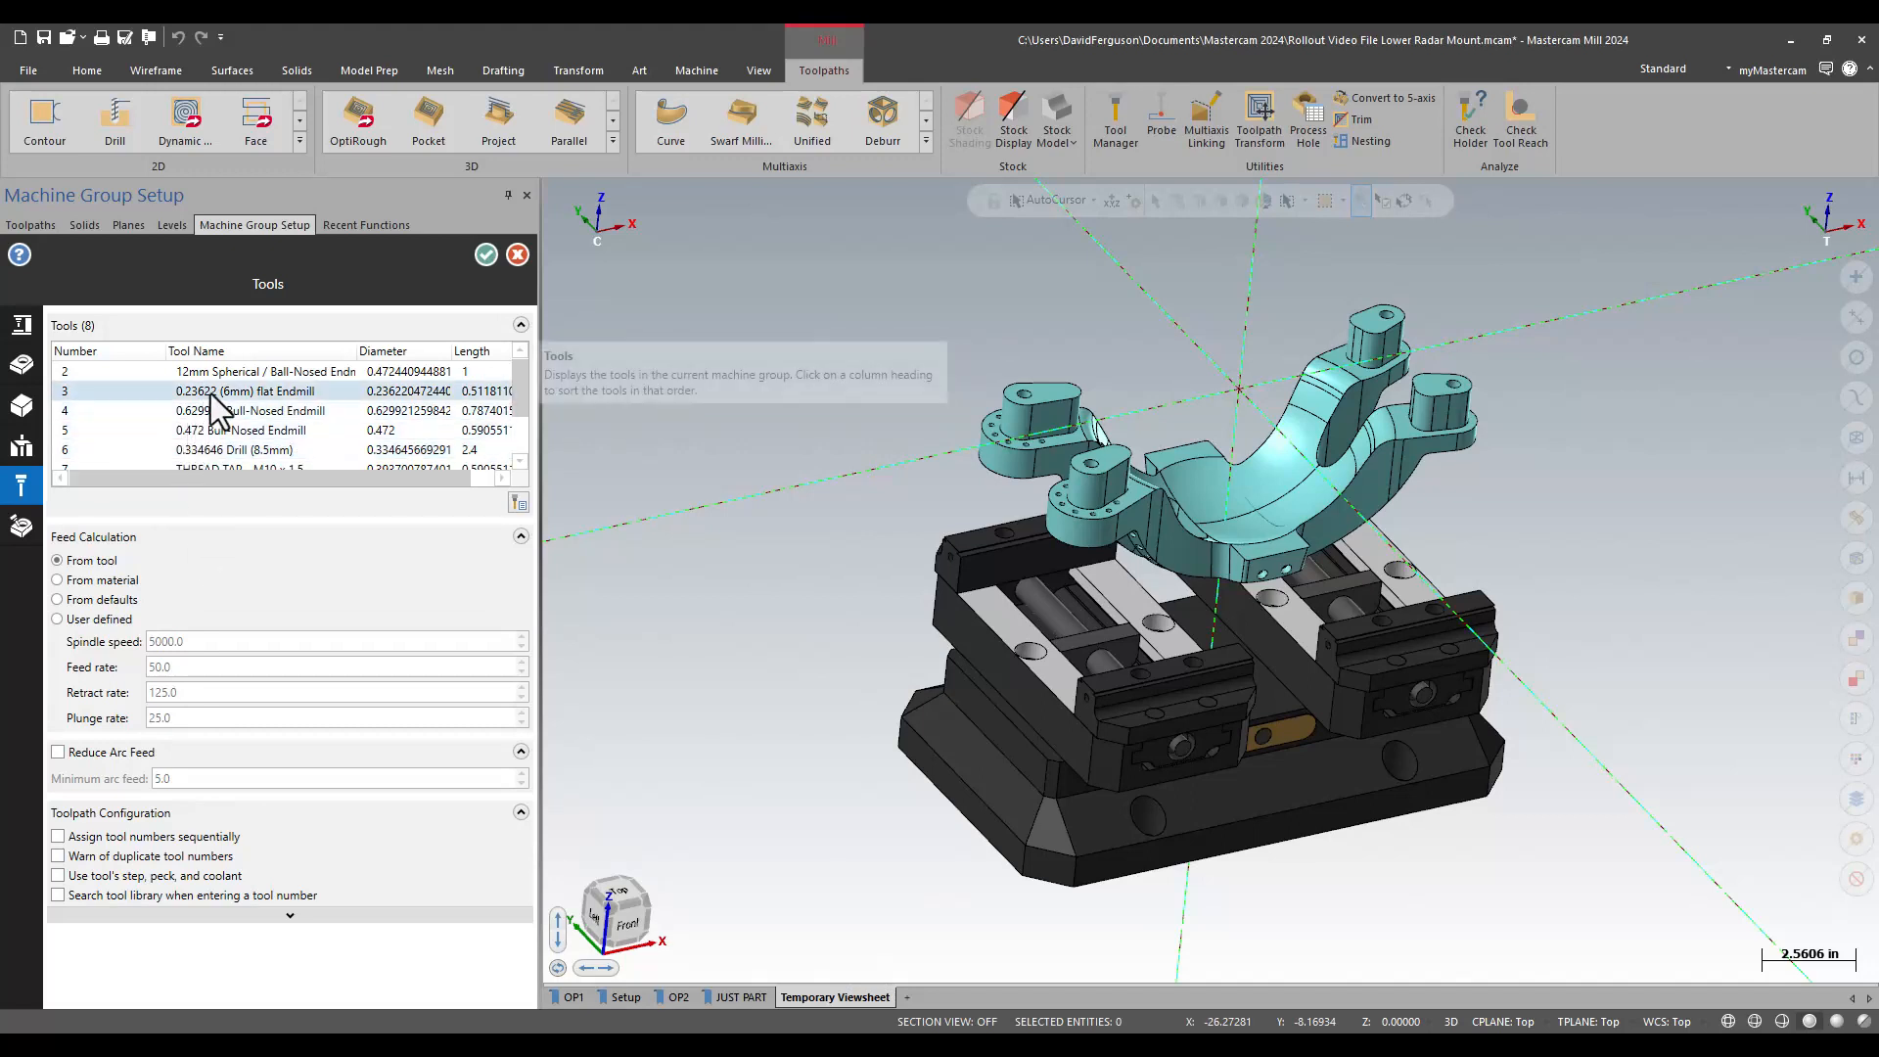
left_click(515, 504)
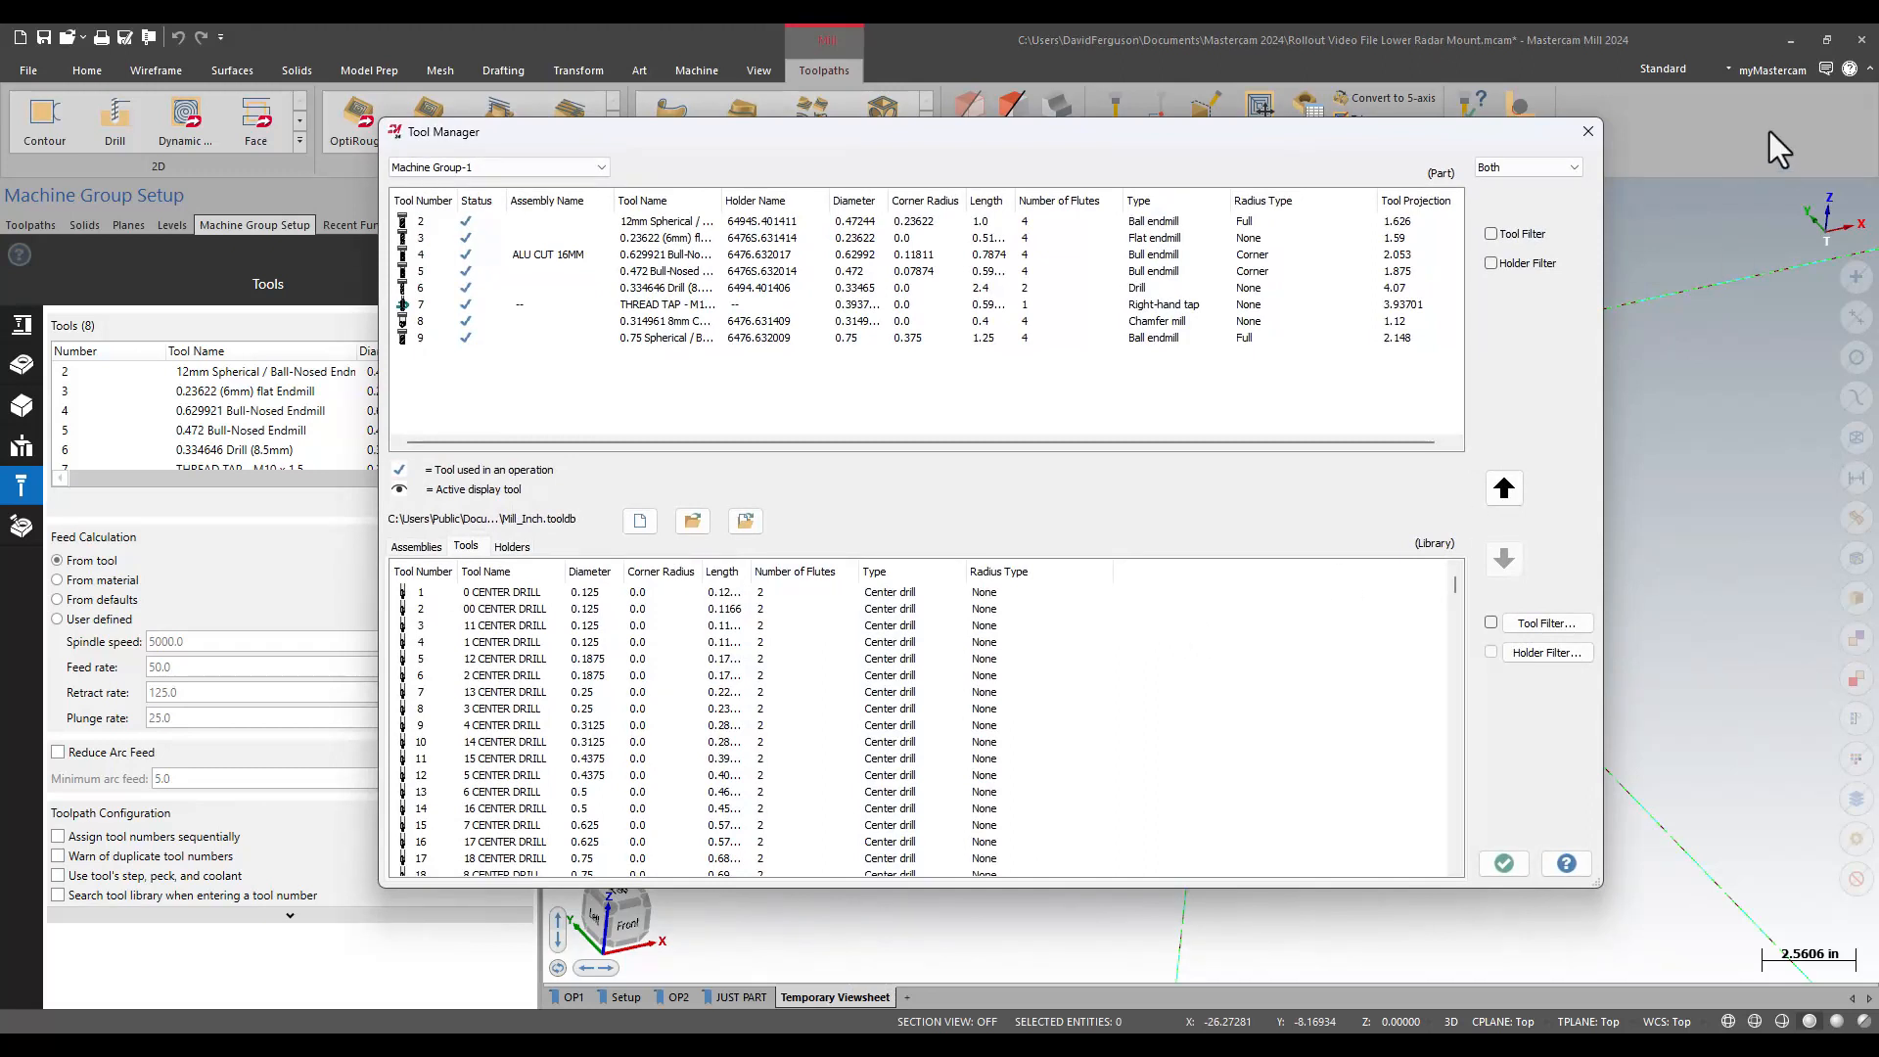
left_click(1586, 132)
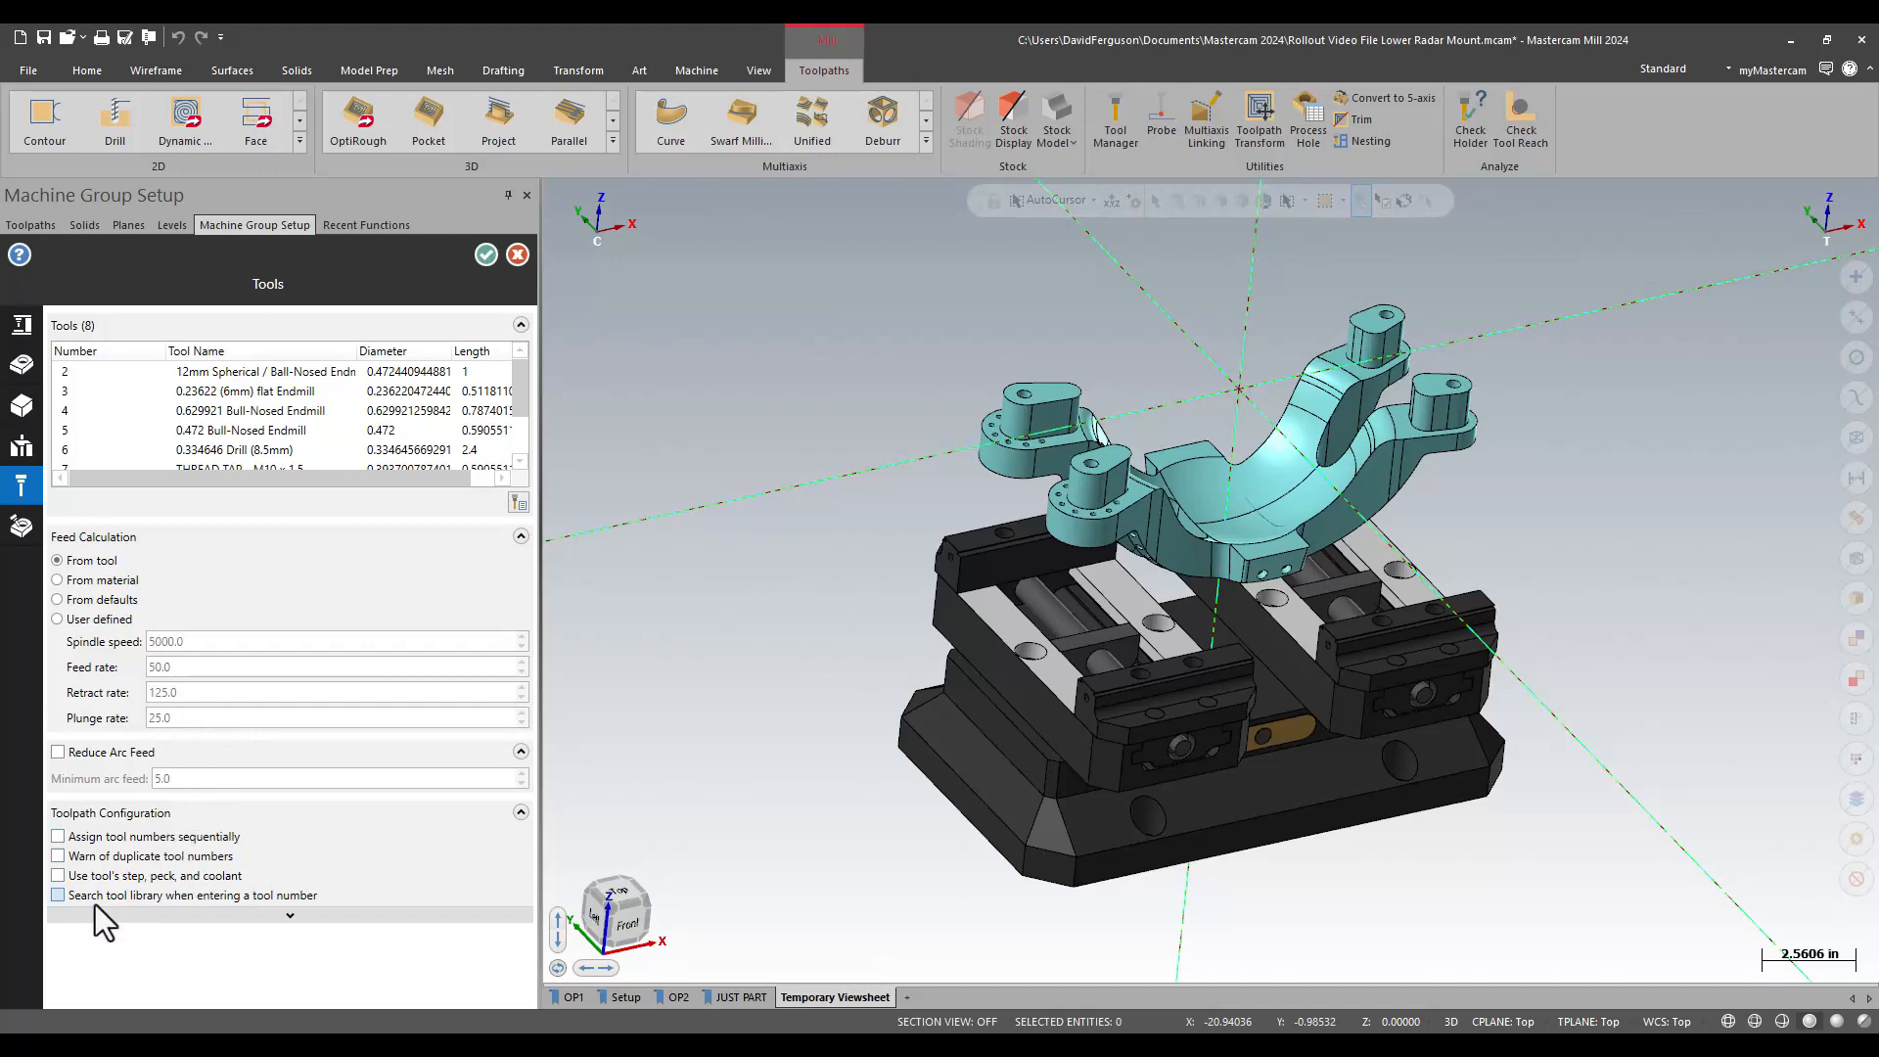
mouse_move(127, 843)
left_click(291, 915)
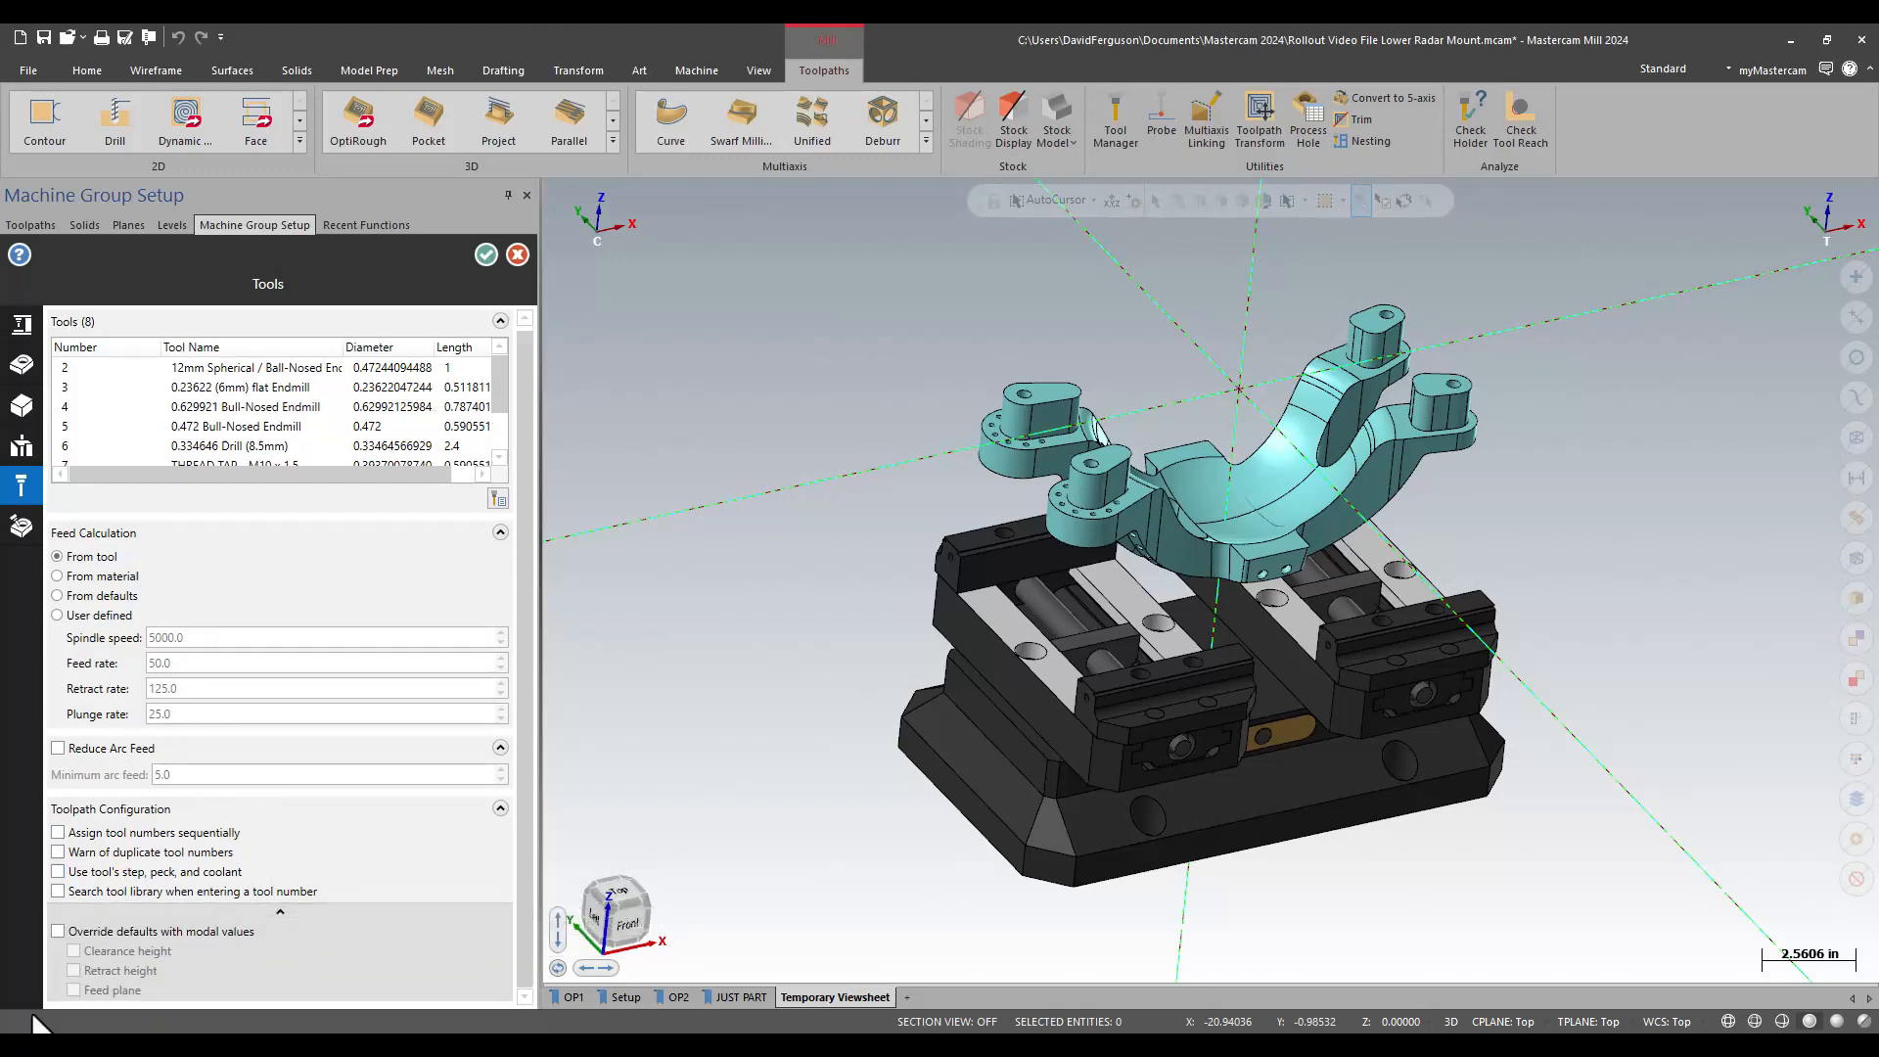
mouse_move(125, 931)
Step: Set the simulation machine to 1_3AXGEN_VMC and review the remaining simulation settings
mouse_move(21, 535)
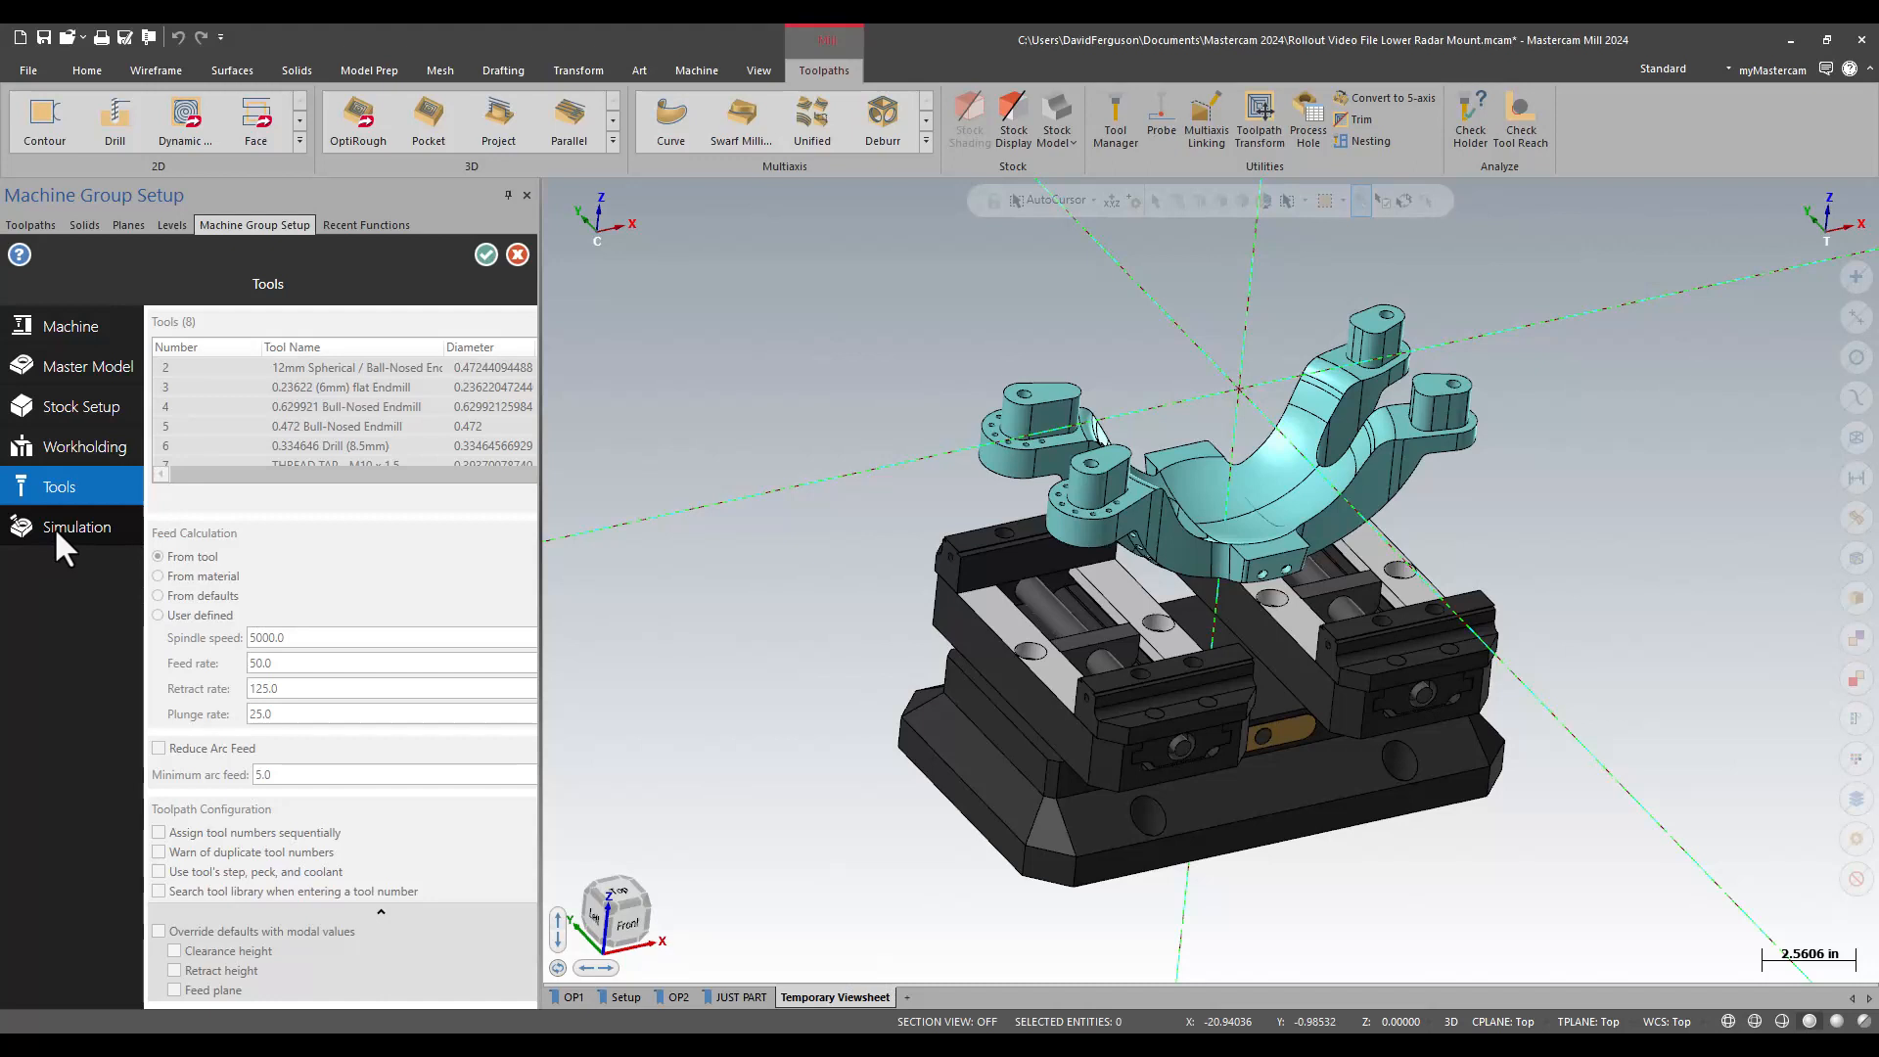
left_click(55, 526)
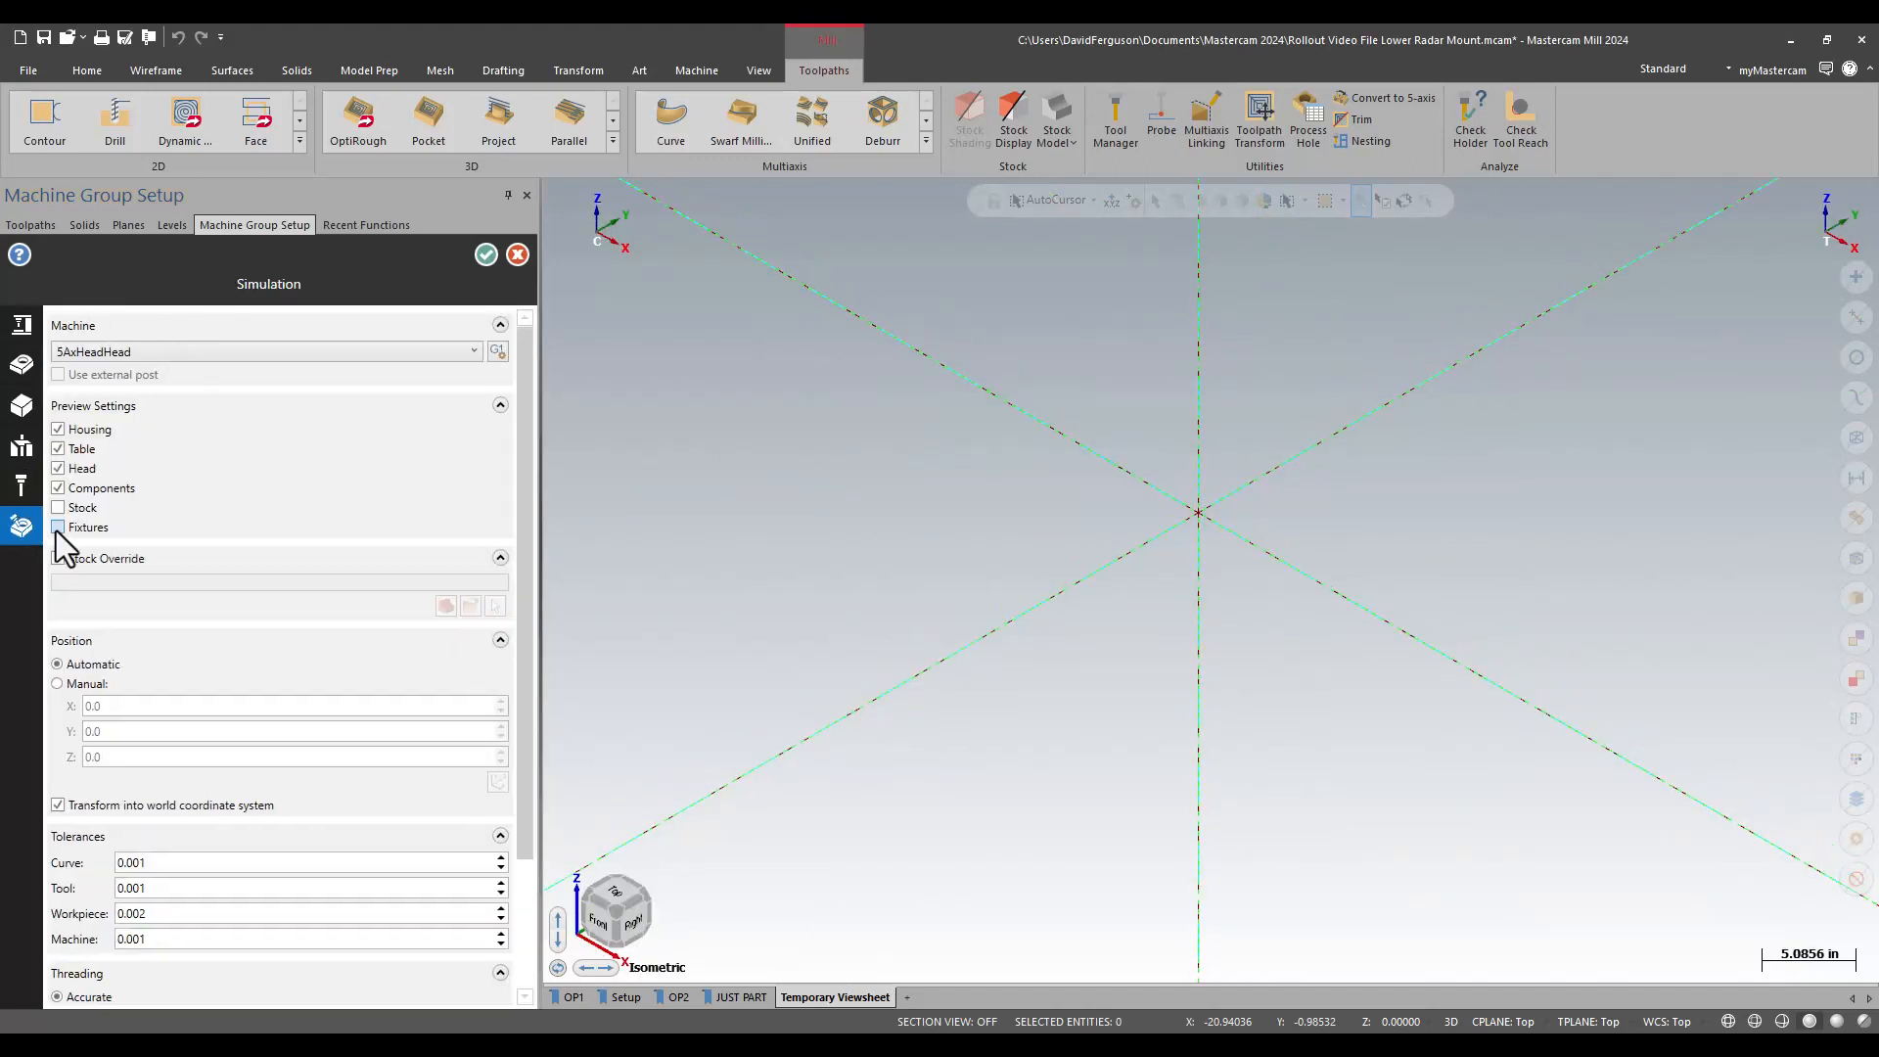
left_click(474, 350)
scroll(305, 548, "down", 4)
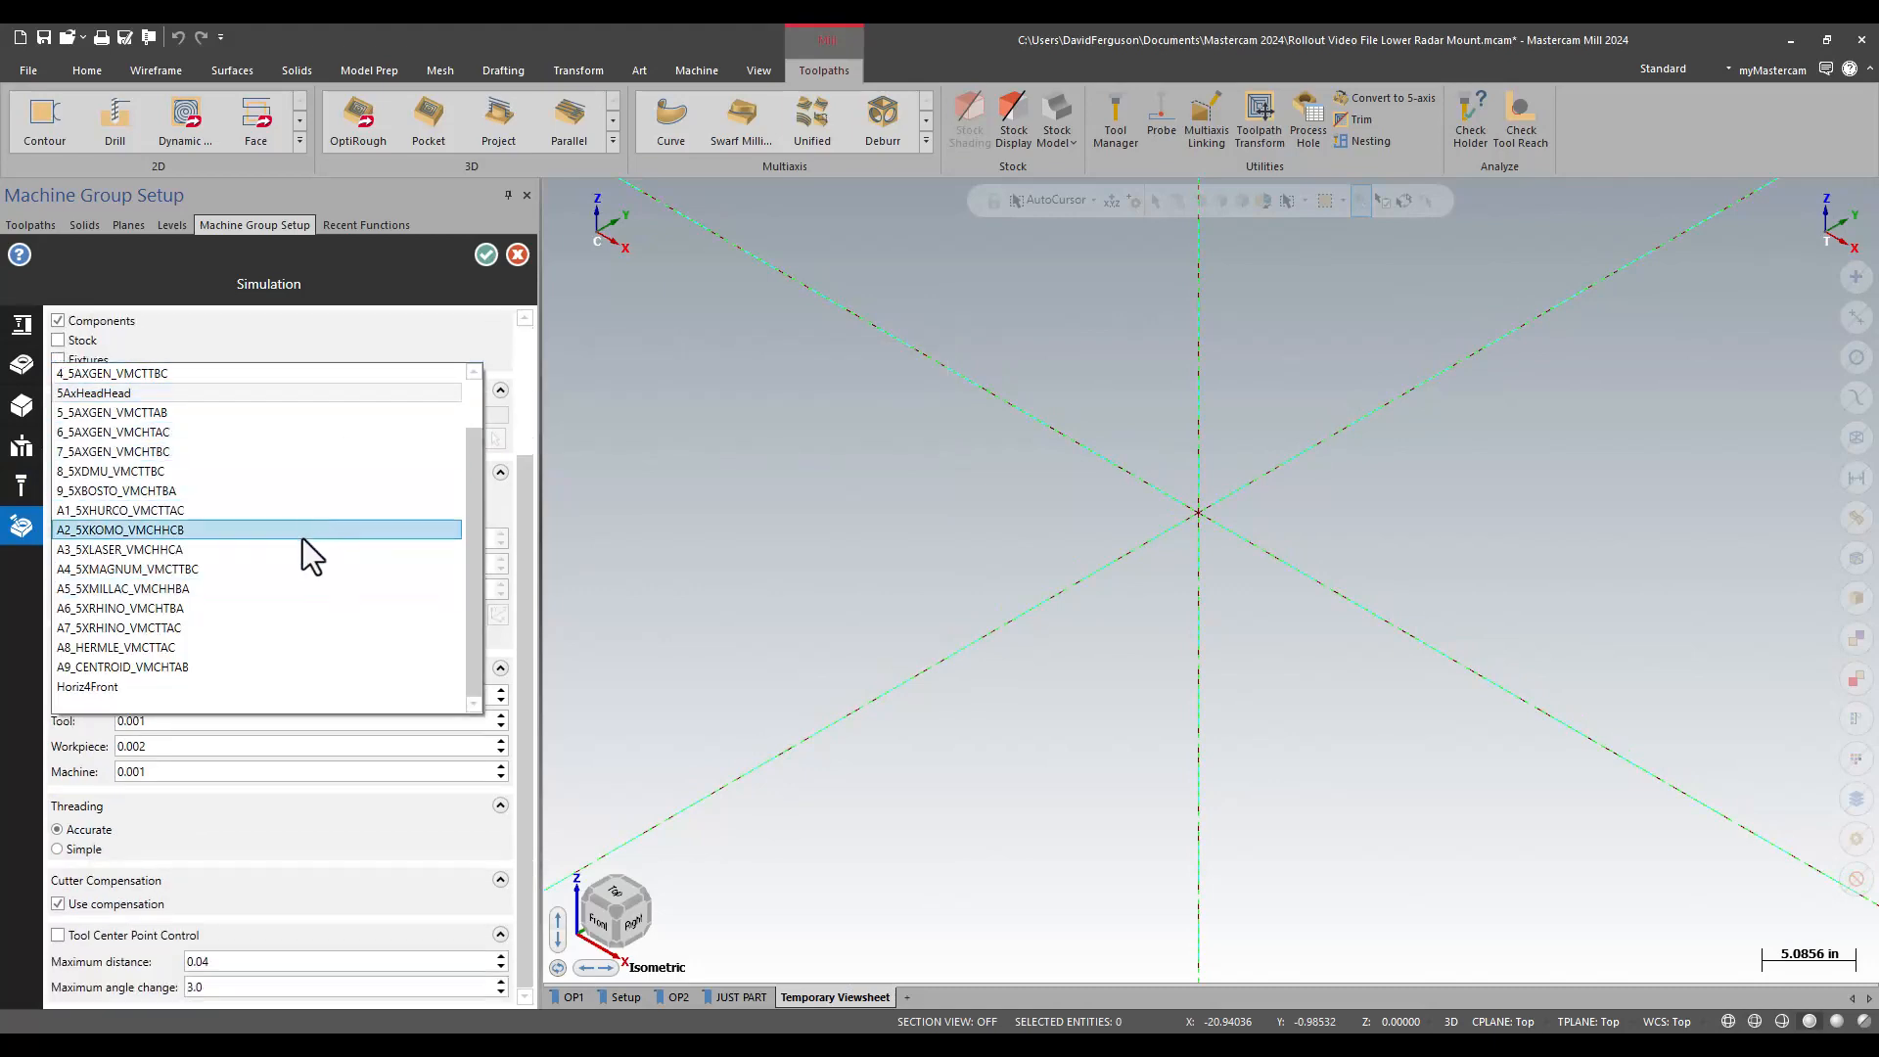
scroll(262, 538, "up", 4)
mouse_move(132, 393)
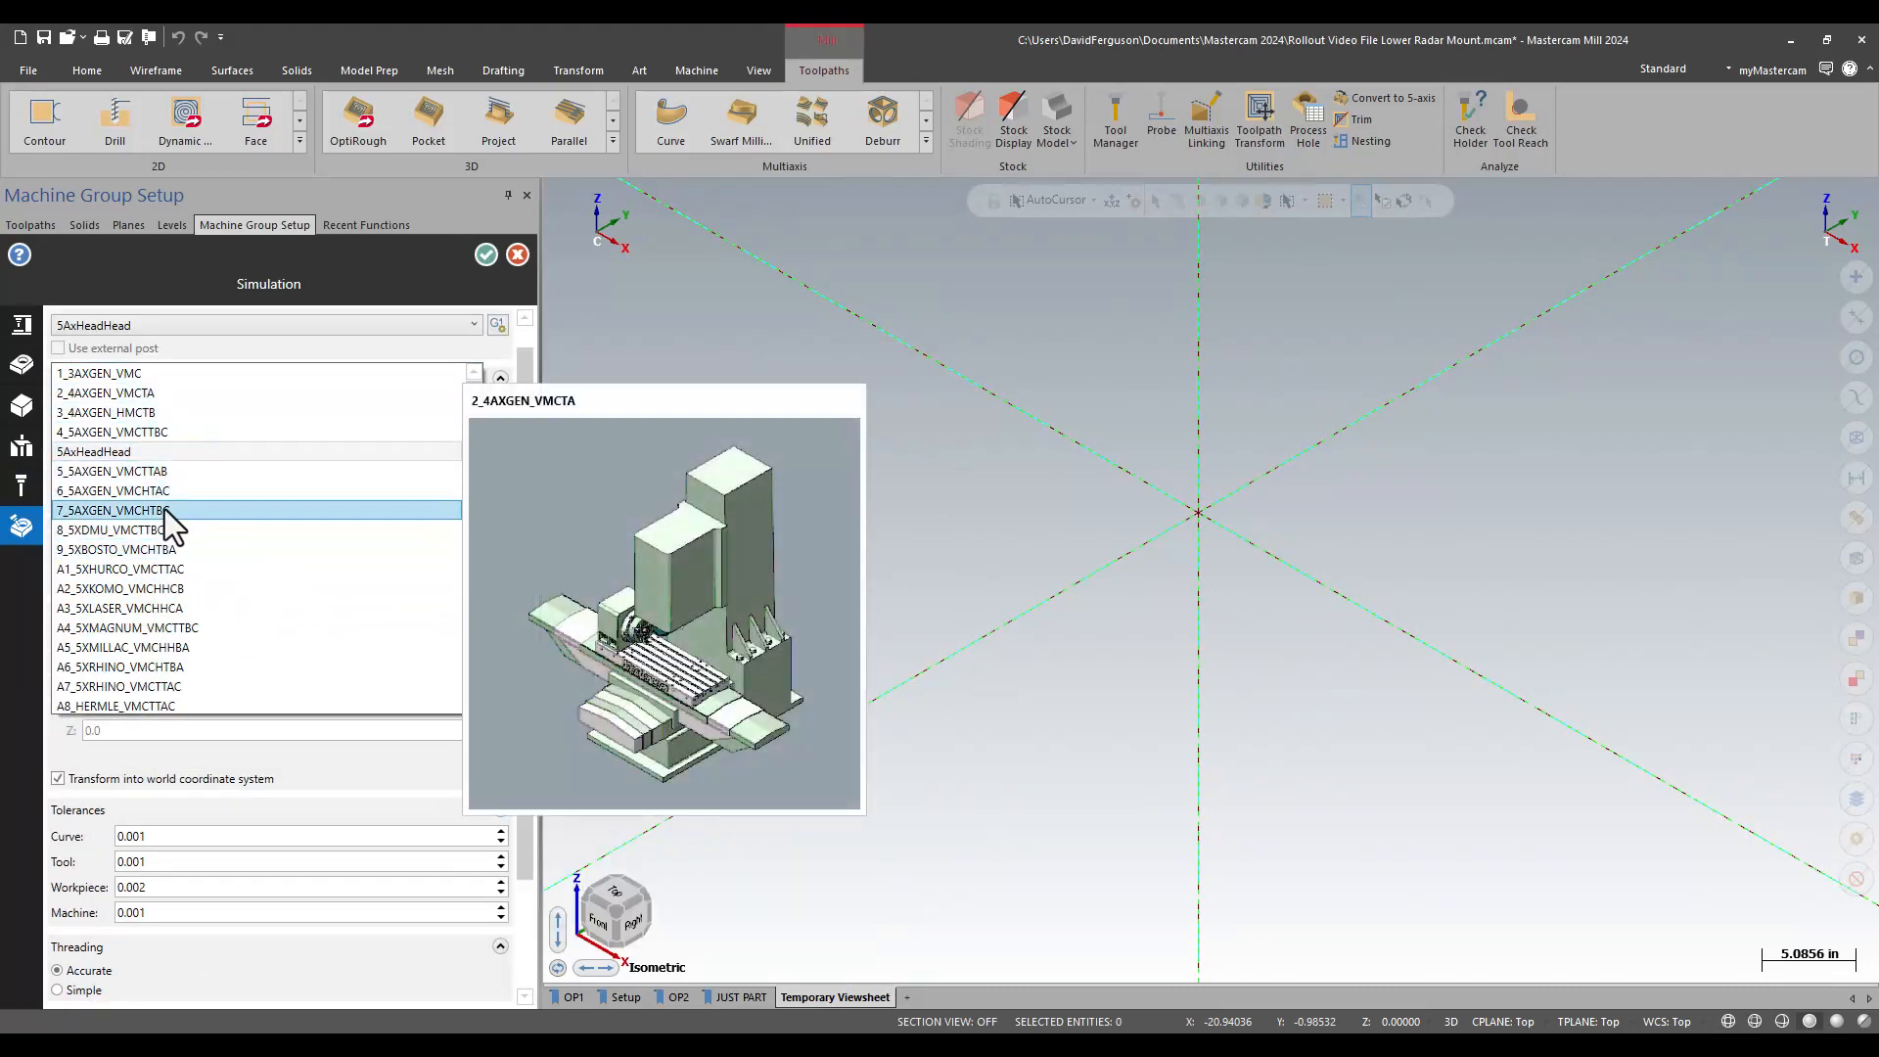
left_click(106, 374)
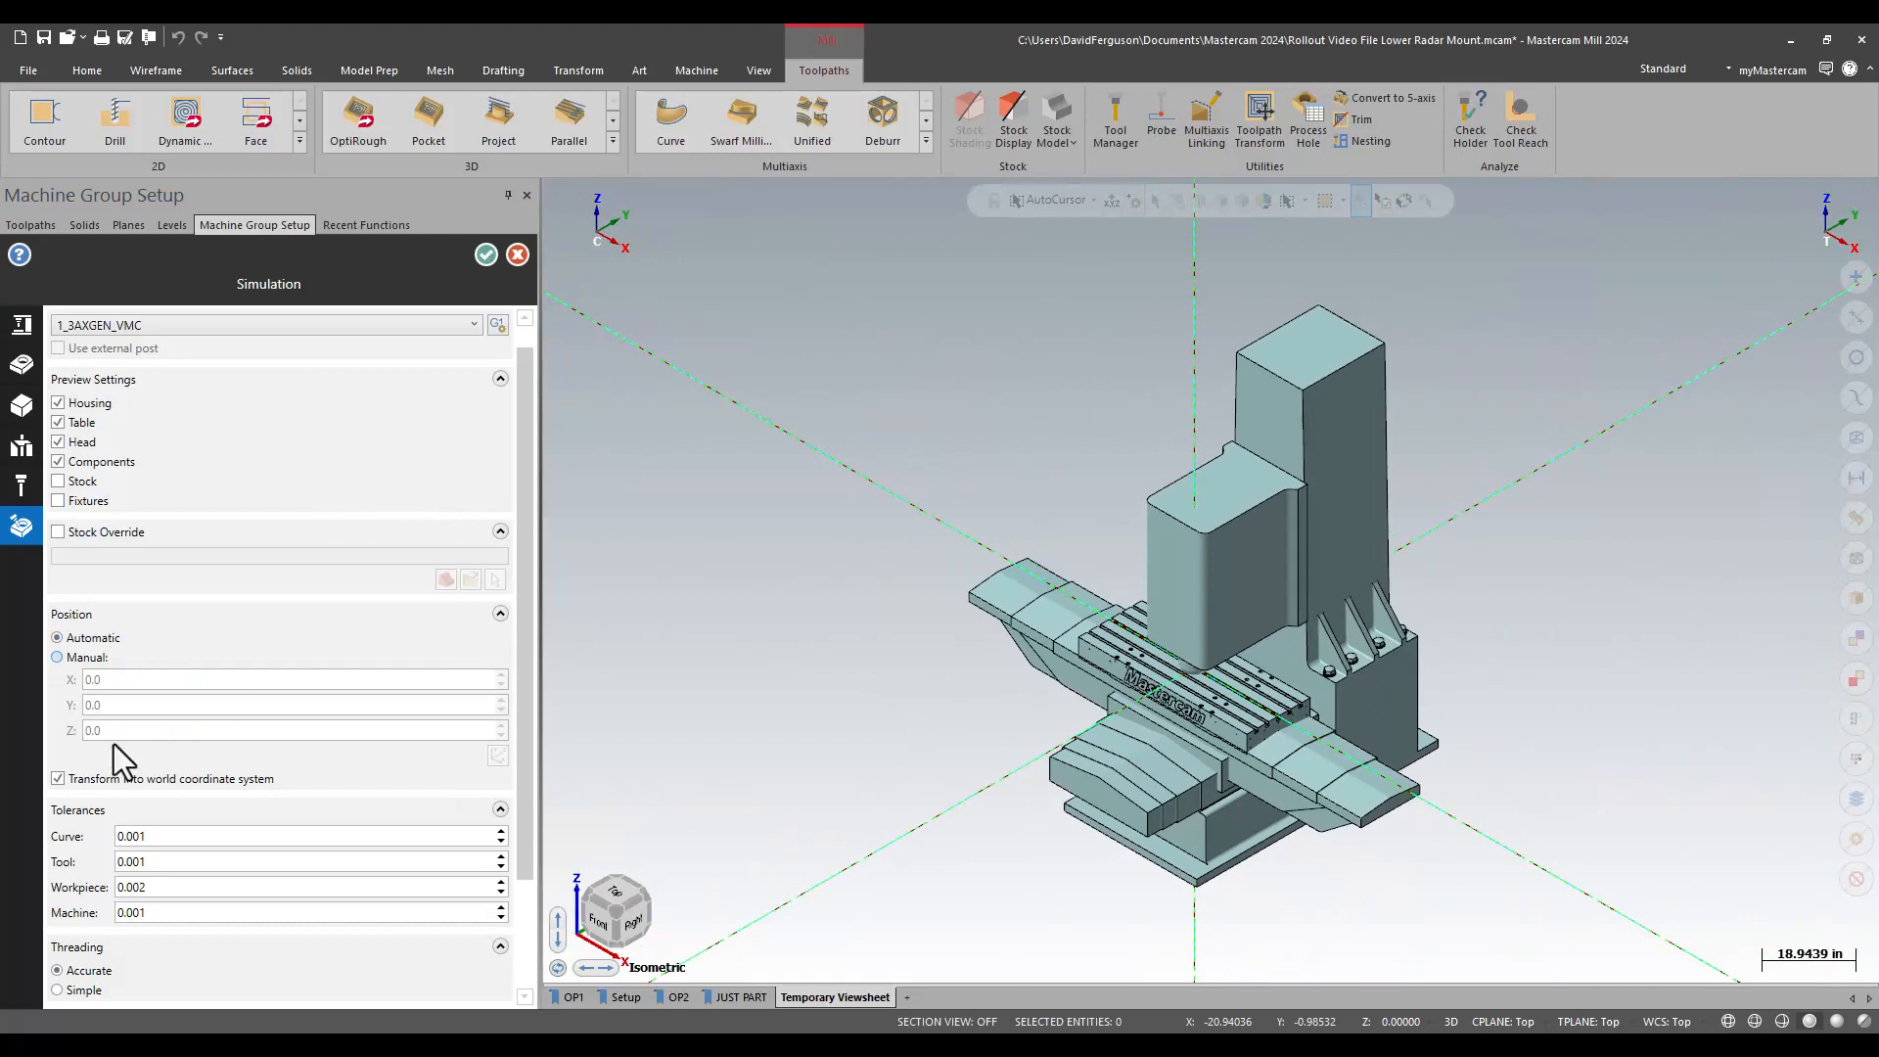
scroll(223, 945, "down", 3)
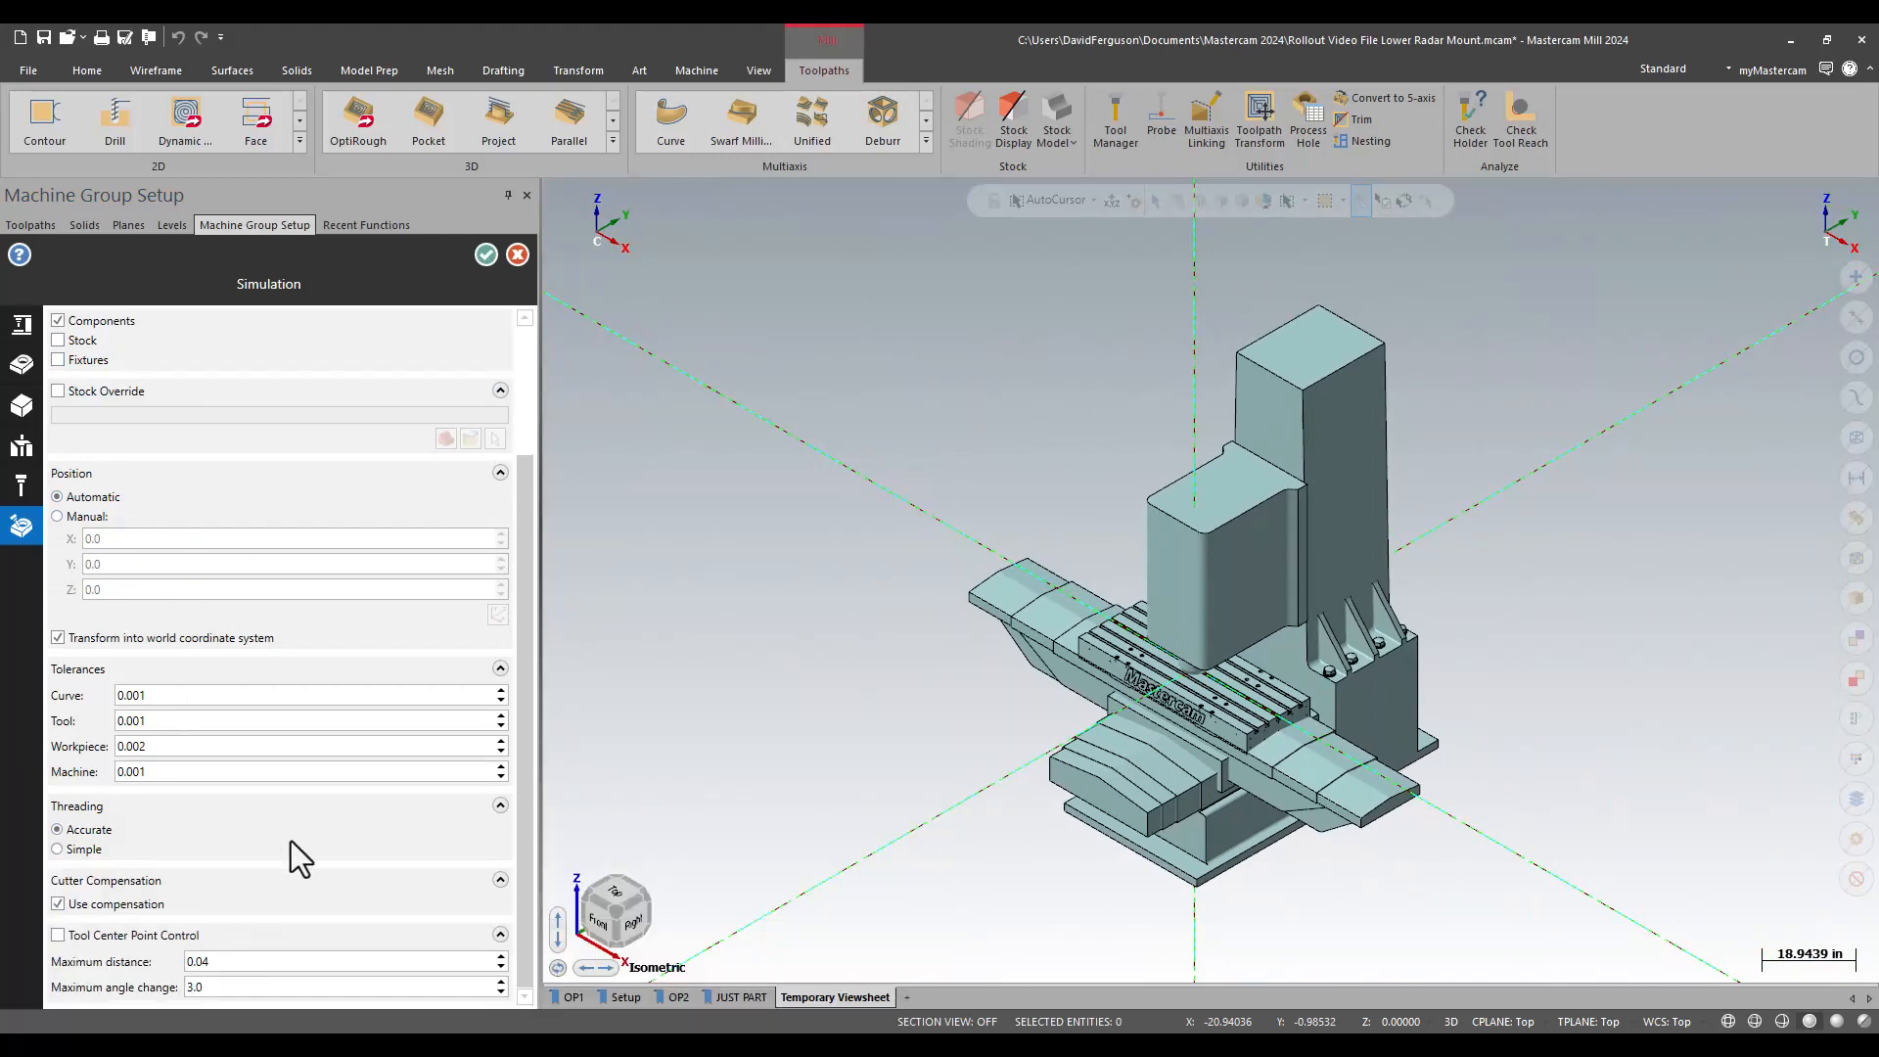
scroll(290, 832, "up", 4)
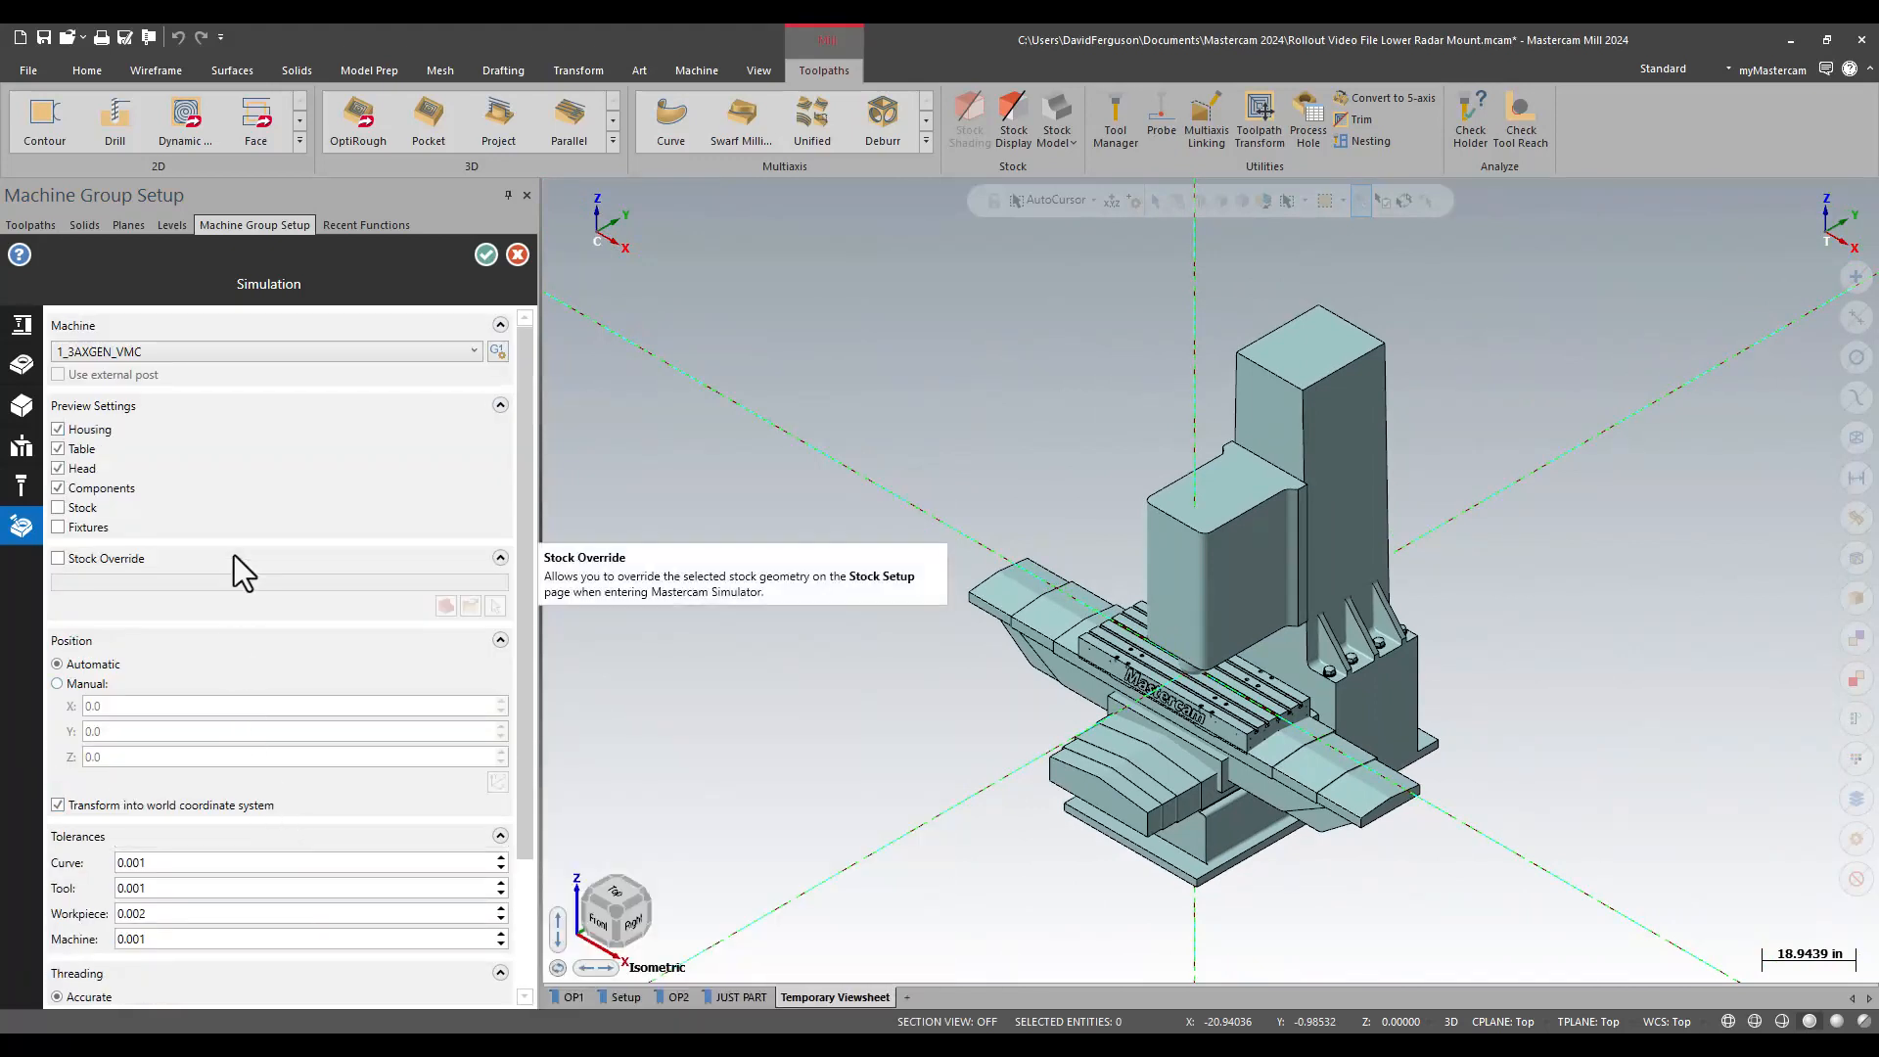